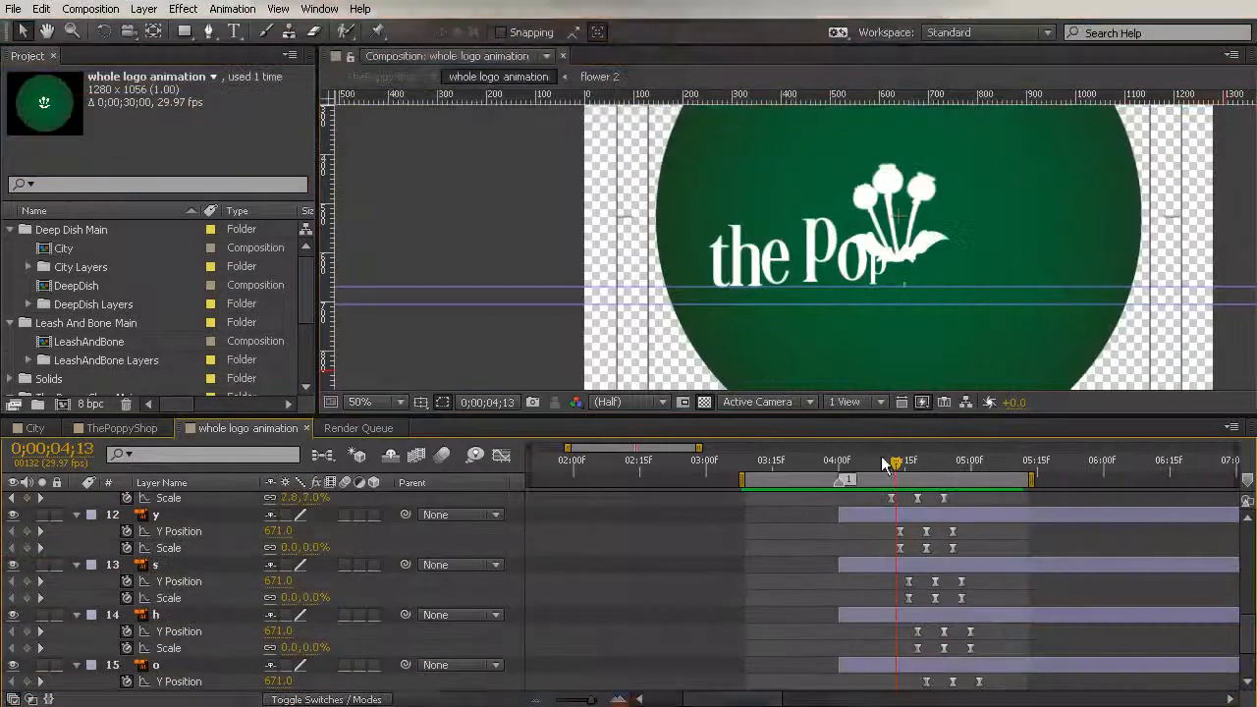
Step: At 0;00;05;12, lower the four p letters and the y together so their Y Position is keyed at 706
left_click_drag(876, 462, 983, 614)
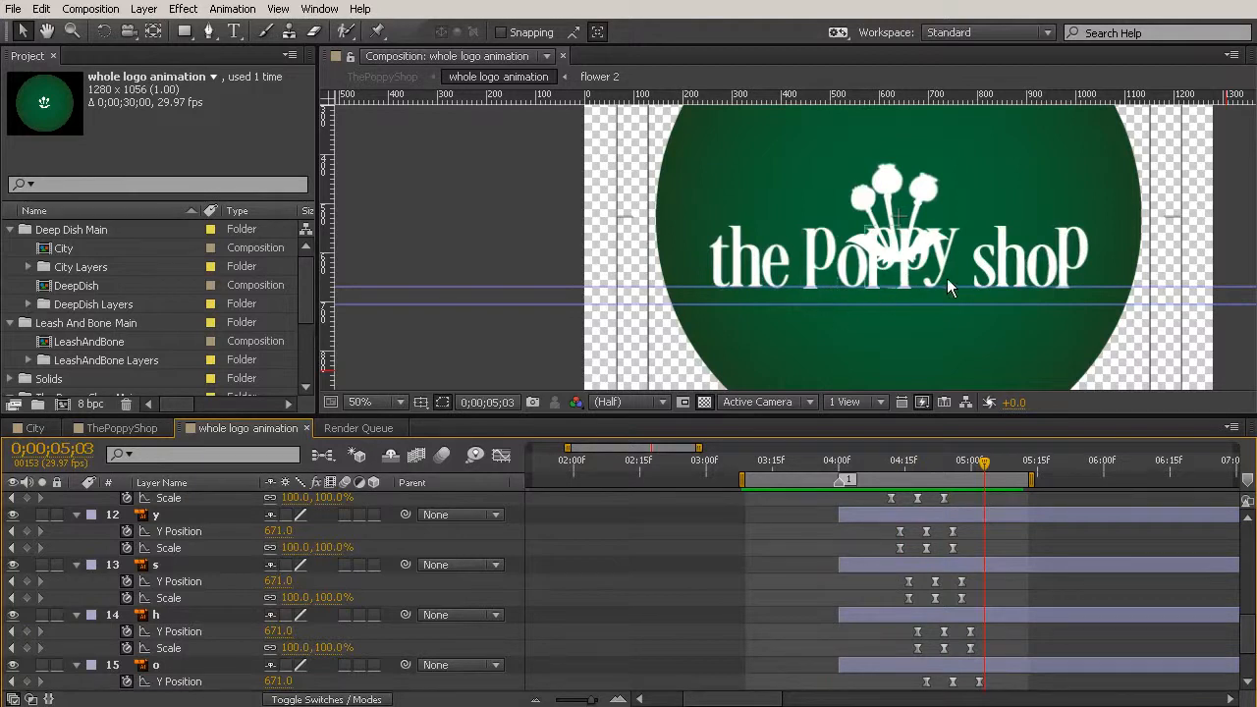
left_click_drag(986, 461, 1012, 524)
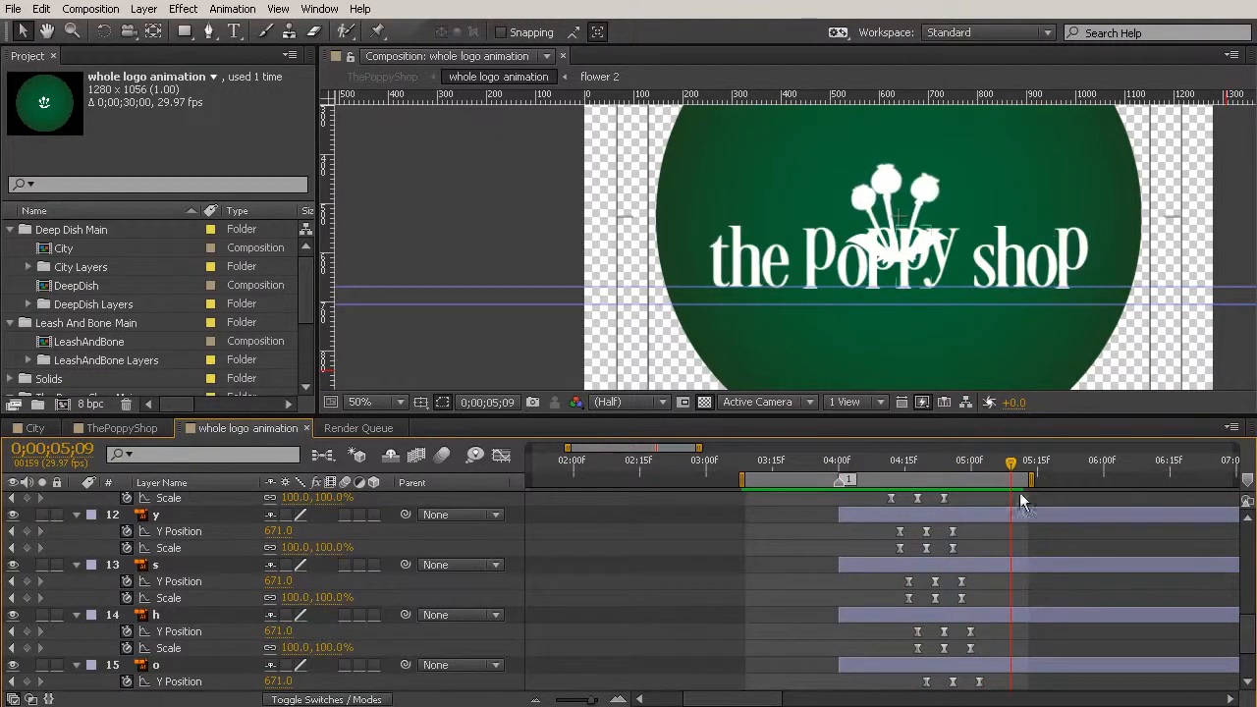
left_click_drag(1011, 466, 1024, 555)
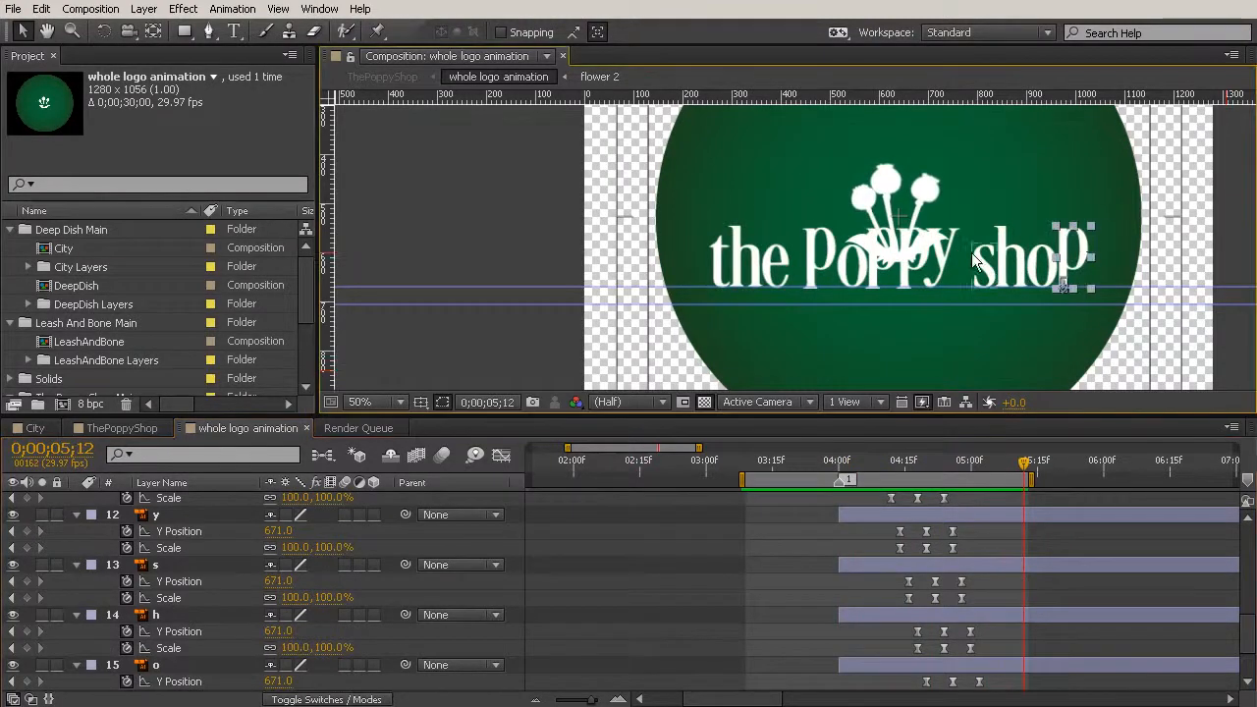
left_click(948, 267)
left_click(820, 270, "shift")
mouse_move(877, 243)
left_mouse_down()
mouse_move(882, 267)
mouse_move(882, 254)
left_mouse_up()
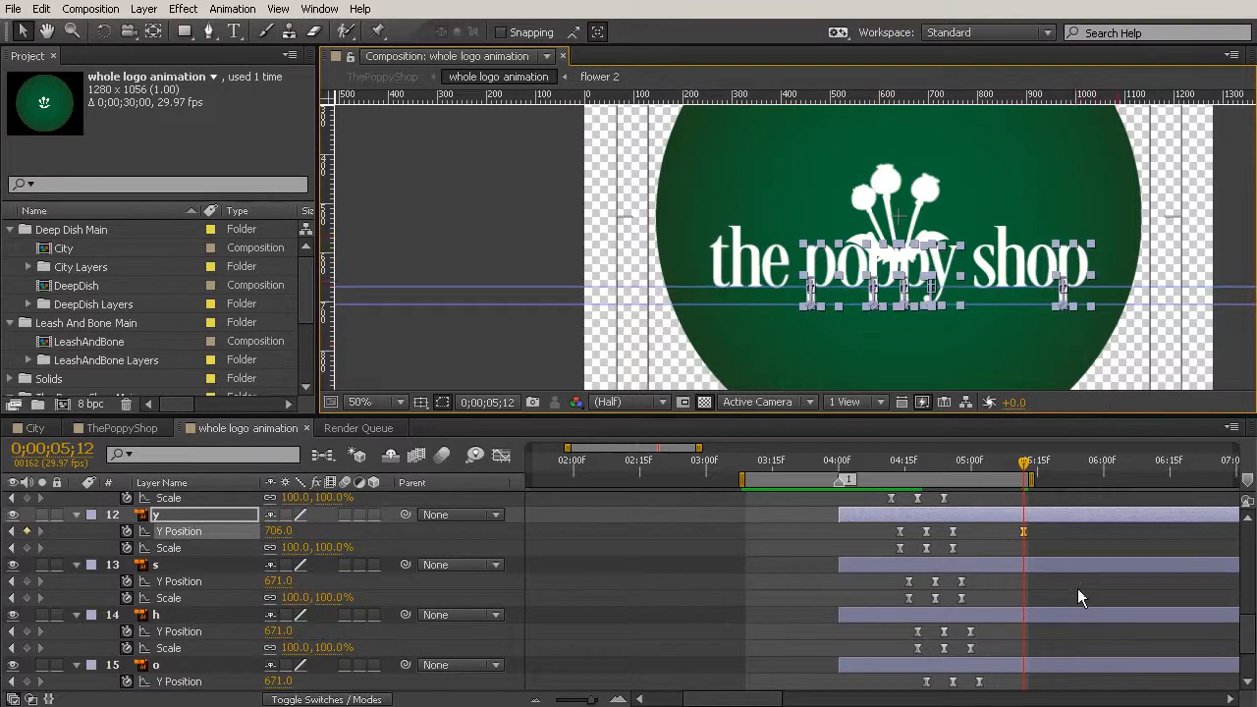
left_click(1068, 640)
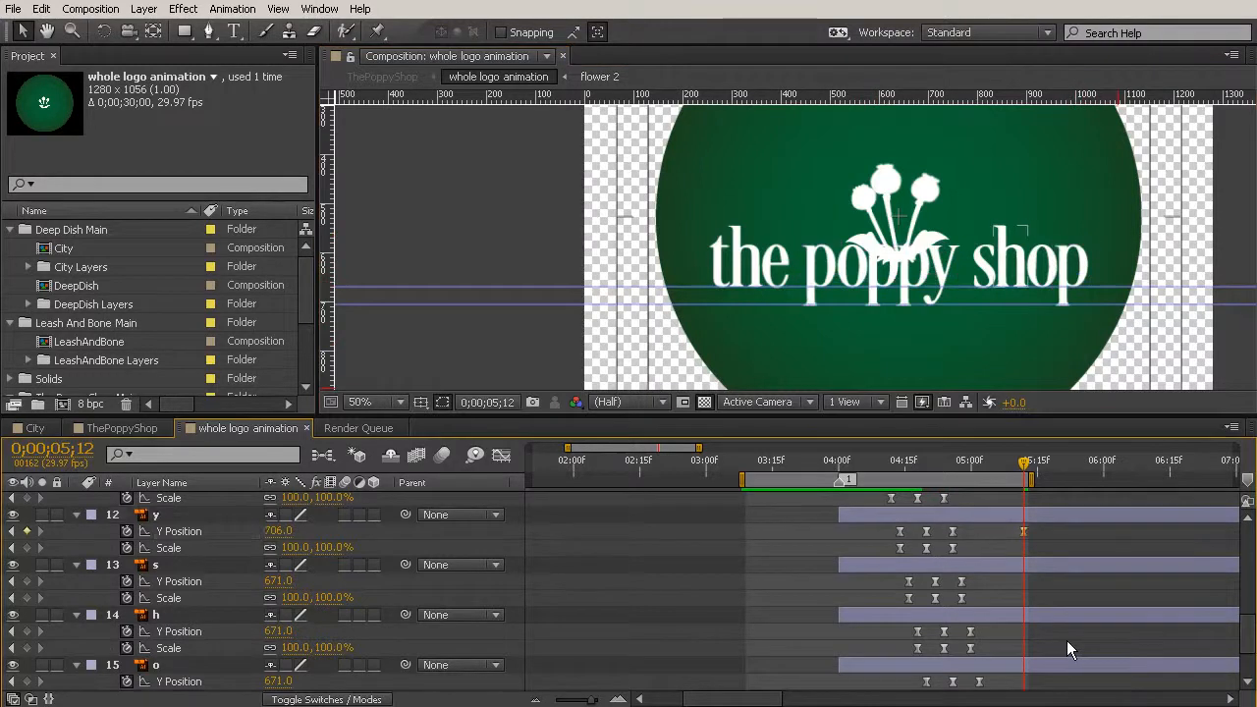
Step: Replace the Y Position of the last p in "shop" with 706 at its final keyframe and its first keyframe at 0;00;04;22
scroll(1066, 640, "down", 2)
left_click(1023, 648)
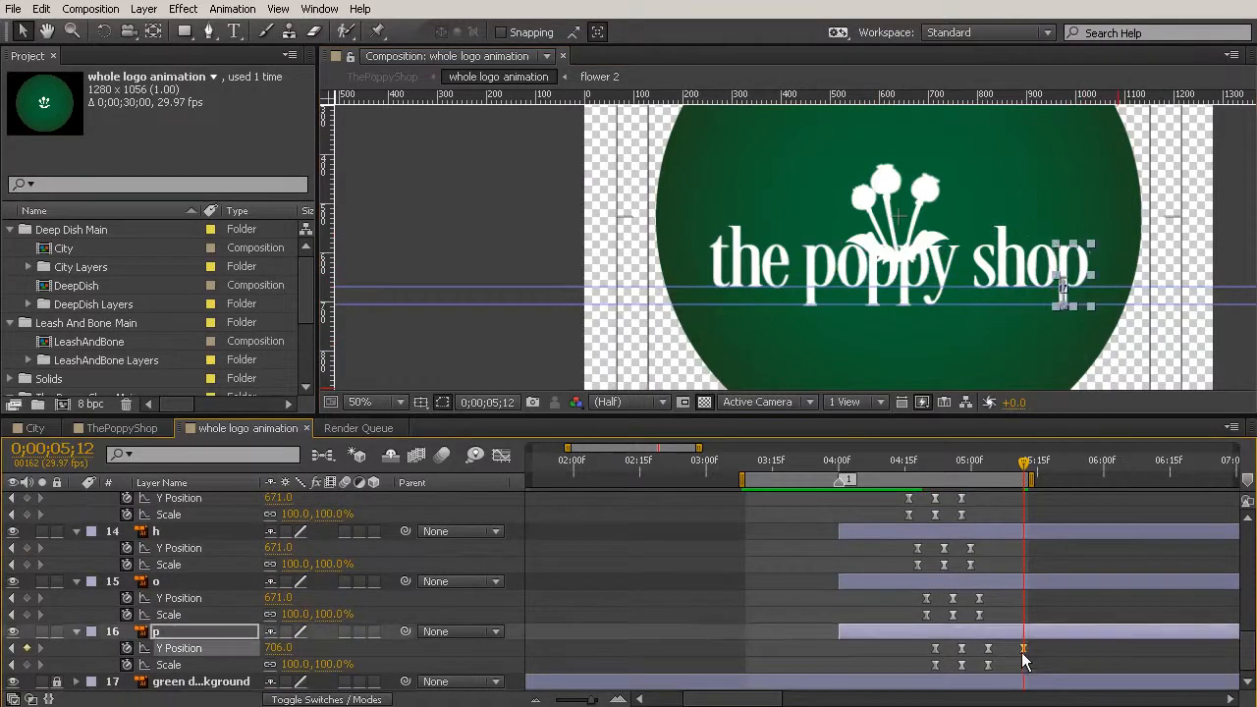
left_click_drag(1027, 652, 1016, 651)
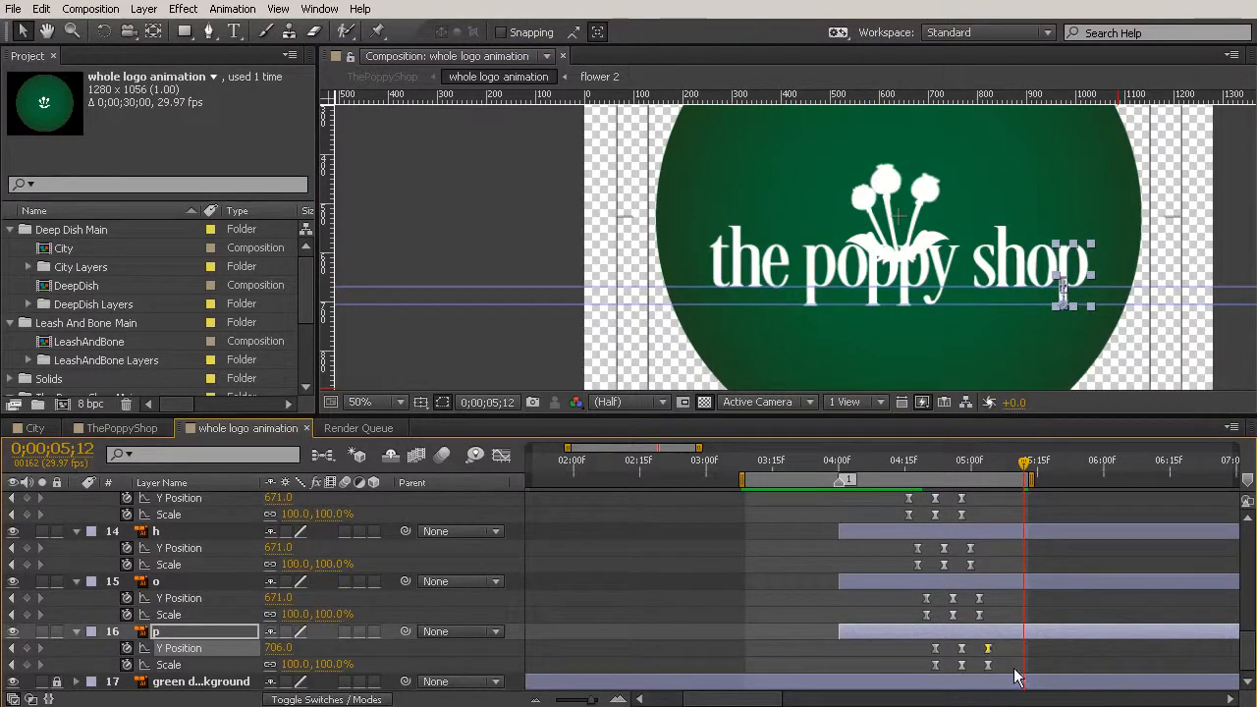
mouse_move(990, 656)
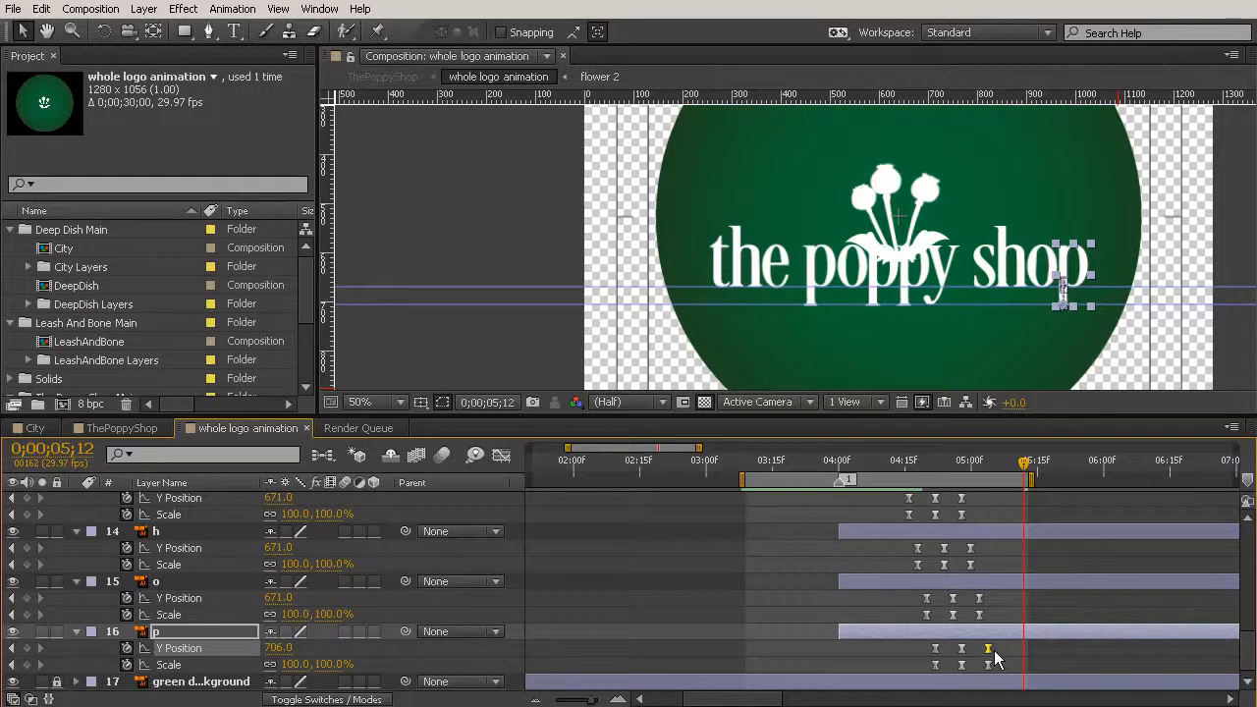
mouse_move(919, 462)
left_mouse_down()
mouse_move(903, 464)
mouse_move(940, 471)
left_mouse_up()
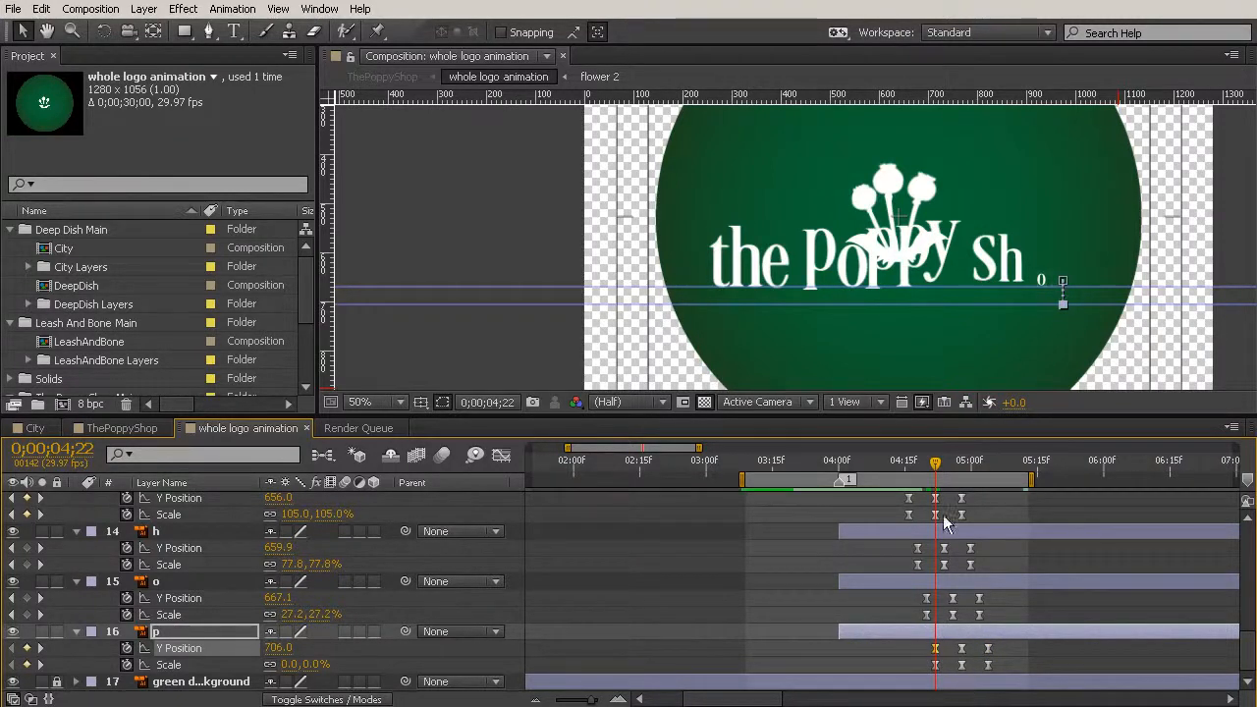
left_click_drag(935, 462, 971, 594)
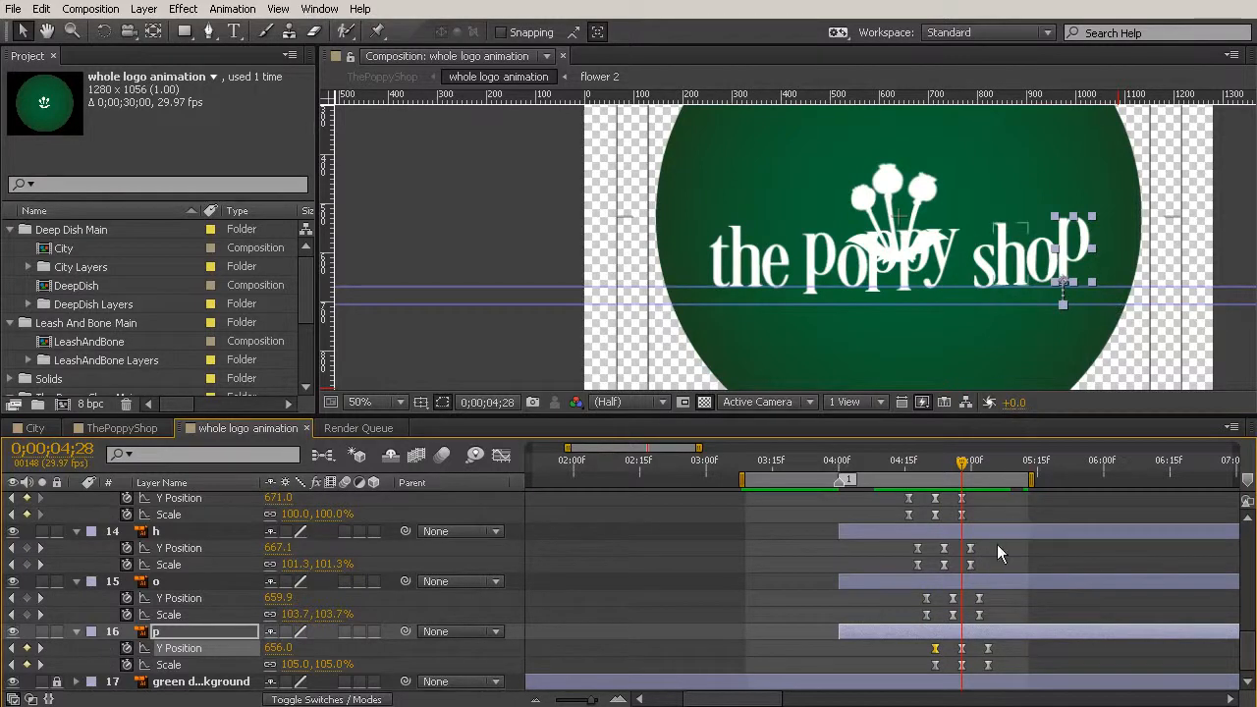
Step: Move the y layer's 706 Y Position keyframe onto its final keyframe and copy it onto the first one at 0;00;04;14
scroll(994, 569, "up", 2)
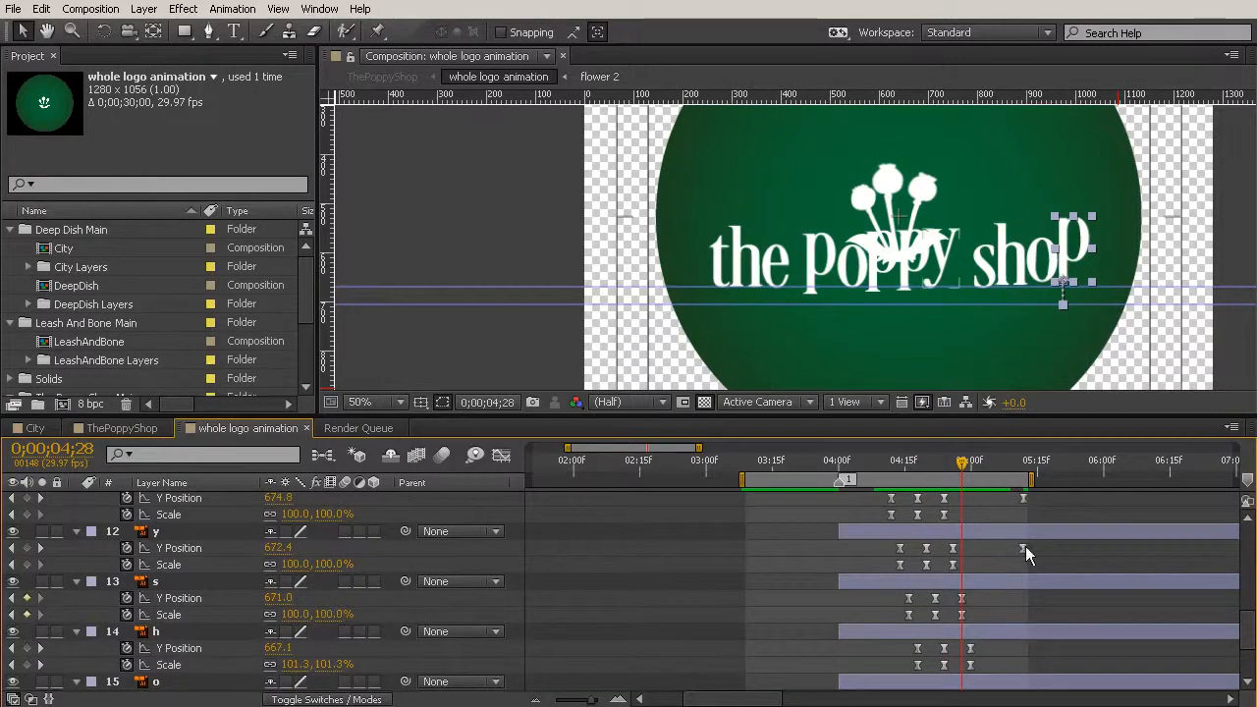
left_click(1023, 548)
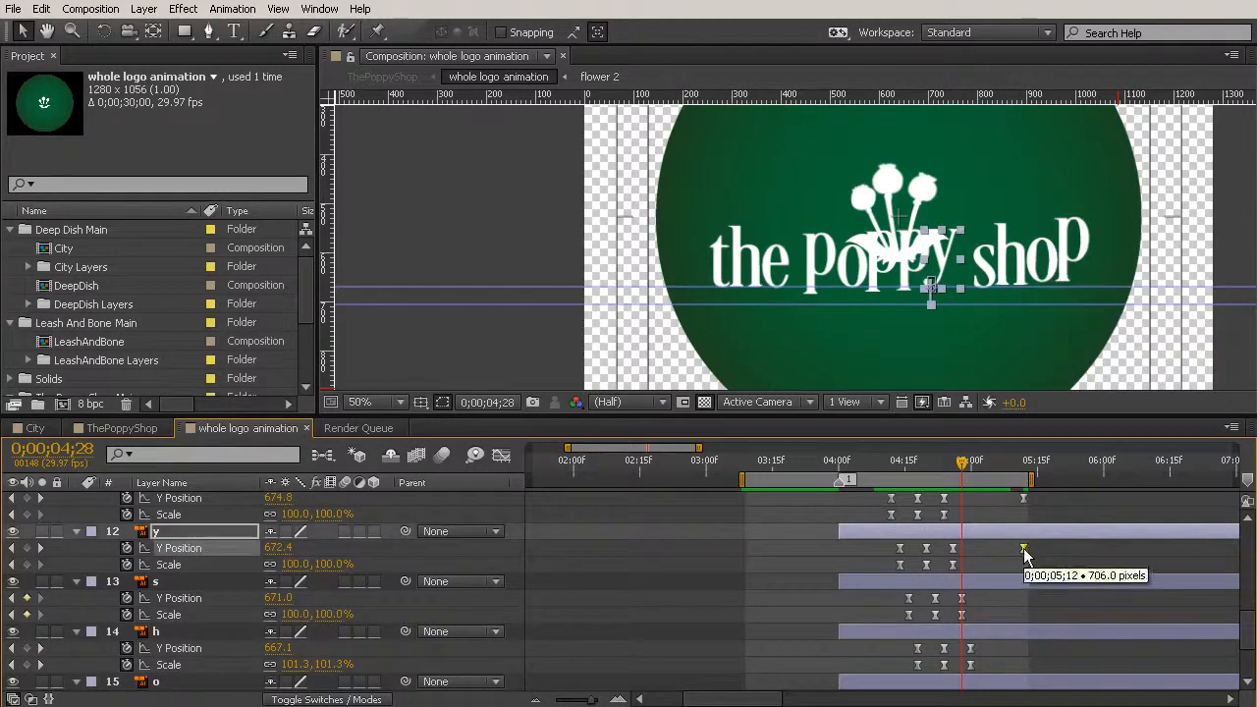
left_click_drag(1023, 548, 962, 549)
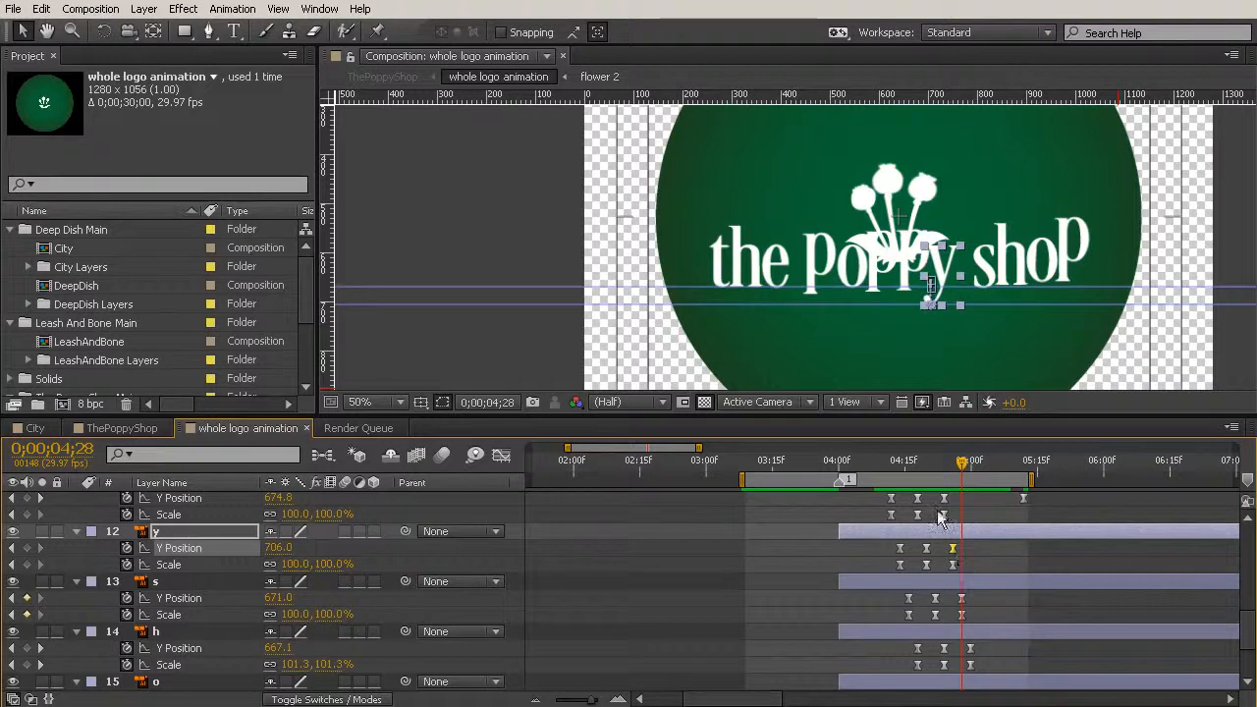
left_click_drag(886, 463, 900, 468)
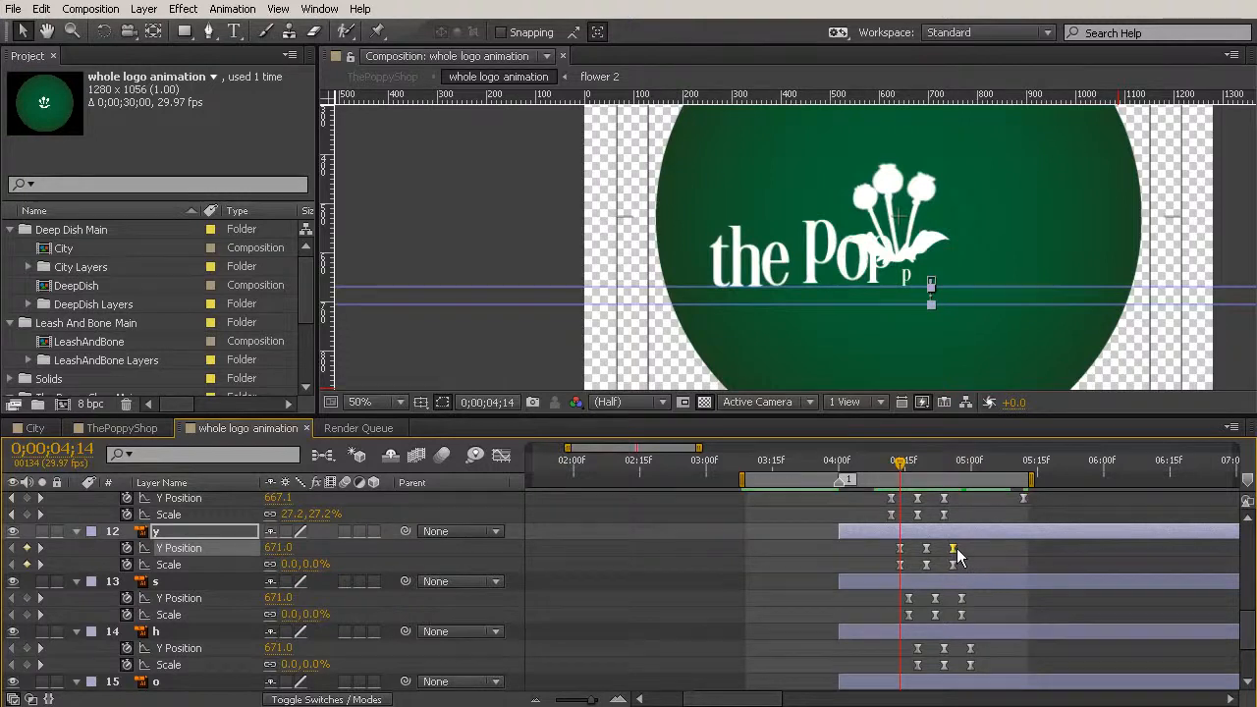
key("ctrl+v")
Step: Move layer 11 p's 706 Y Position keyframe onto its final keyframe and copy it onto the first one at 0;00;04;12
scroll(961, 577, "up", 1)
left_click_drag(1022, 547, 944, 548)
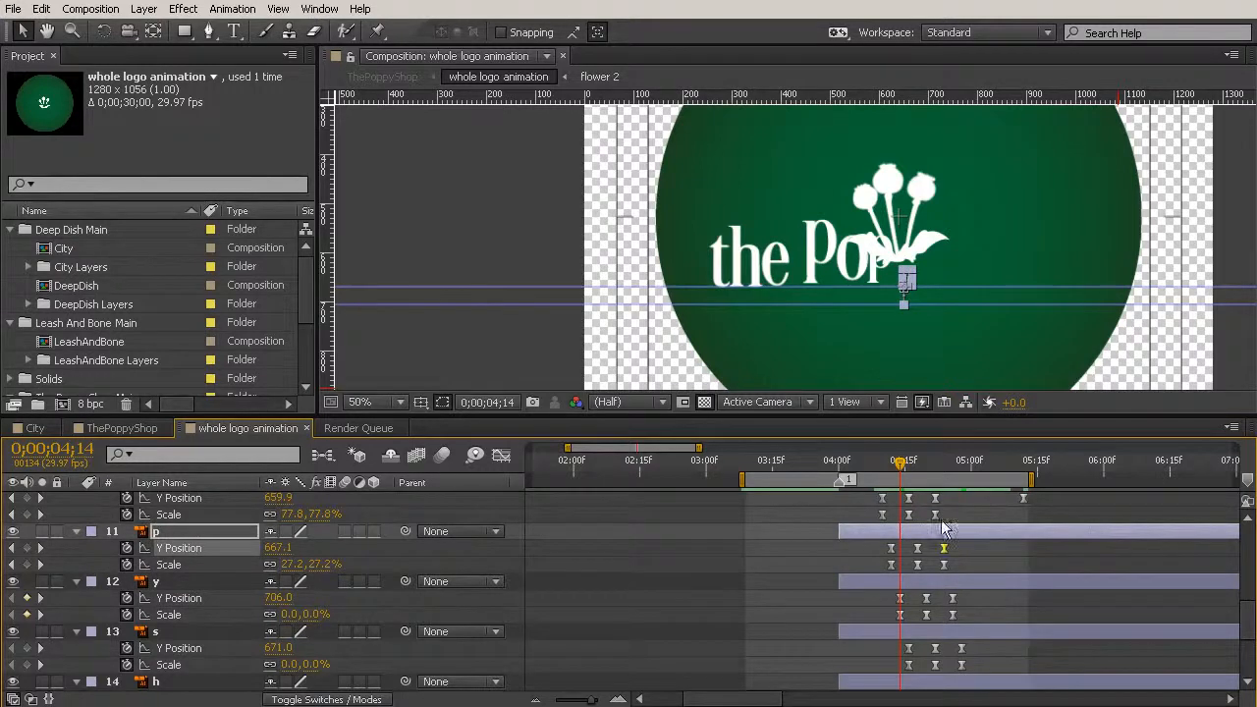
left_click(890, 469)
key("ctrl+v")
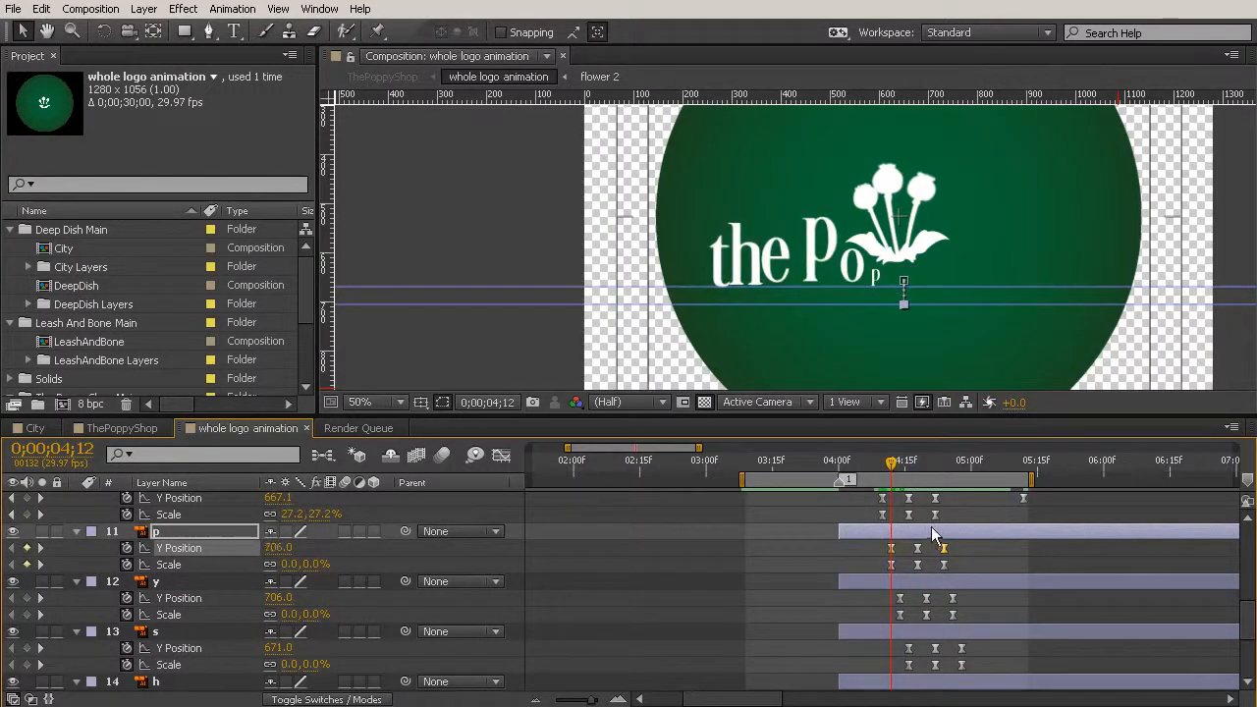
Step: Move layer 10 p's 706 Y Position keyframe onto its final keyframe and copy it onto the first one at 0;00;04;10
scroll(936, 527, "up", 1)
left_click_drag(1023, 548, 940, 556)
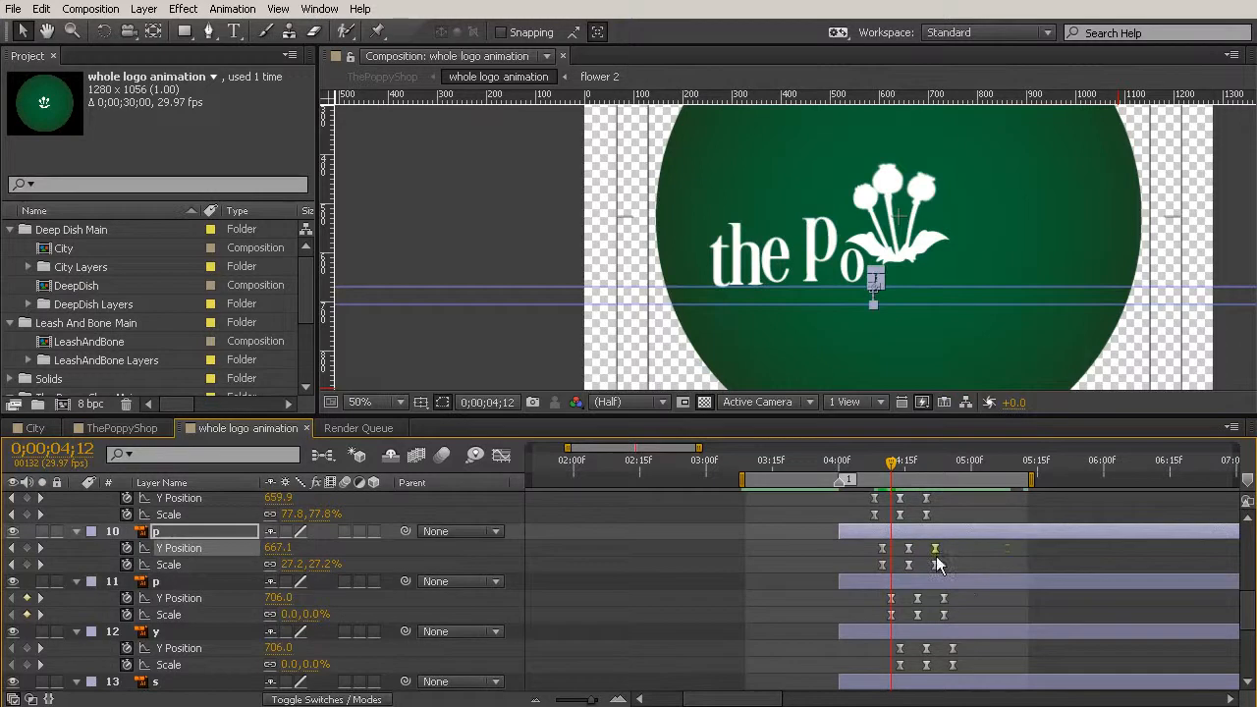
left_click(882, 465)
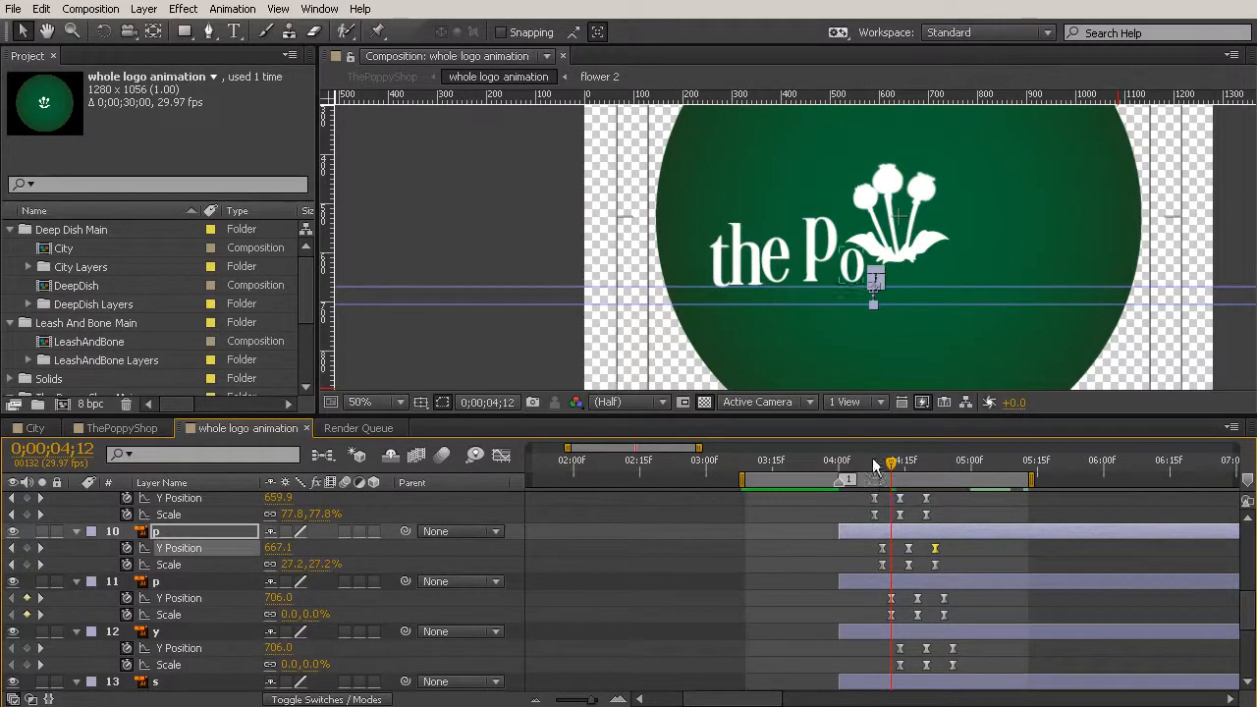
key("ctrl+v")
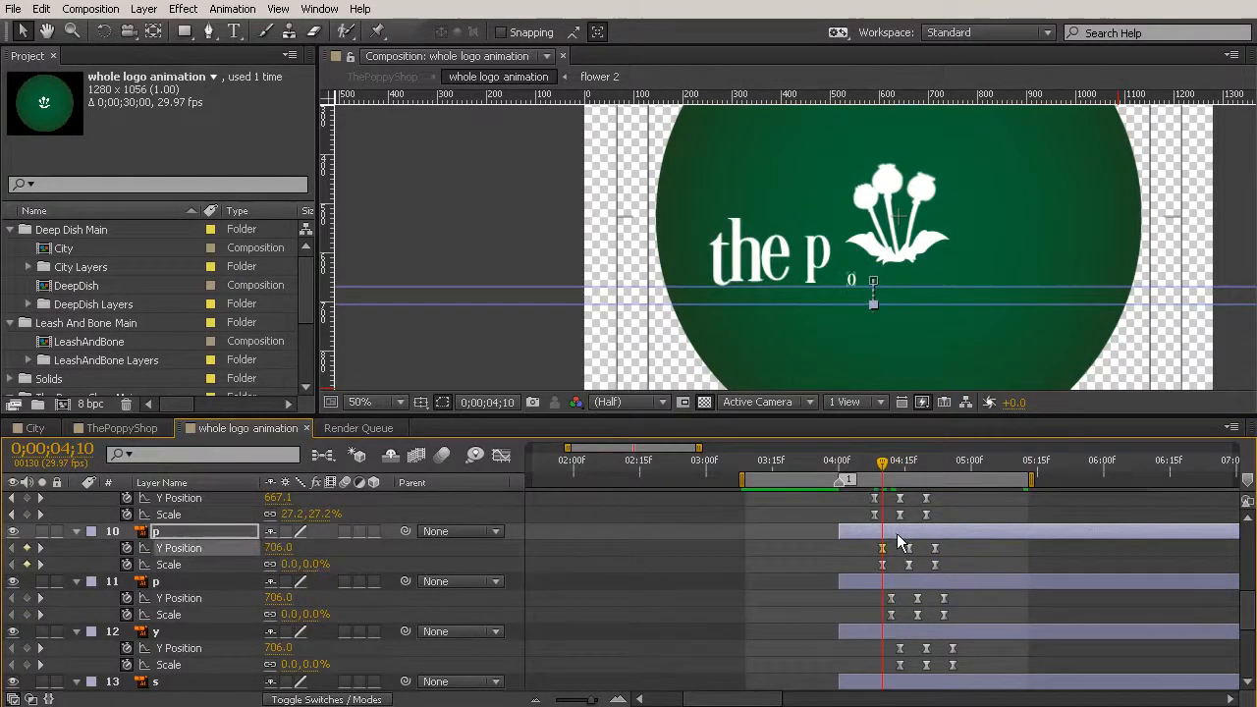
Step: Move layer 8 p's 706 Y Position keyframe onto its final keyframe and copy it onto the first one at 0;00;04;06
scroll(1005, 560, "up", 1)
scroll(1004, 560, "up", 1)
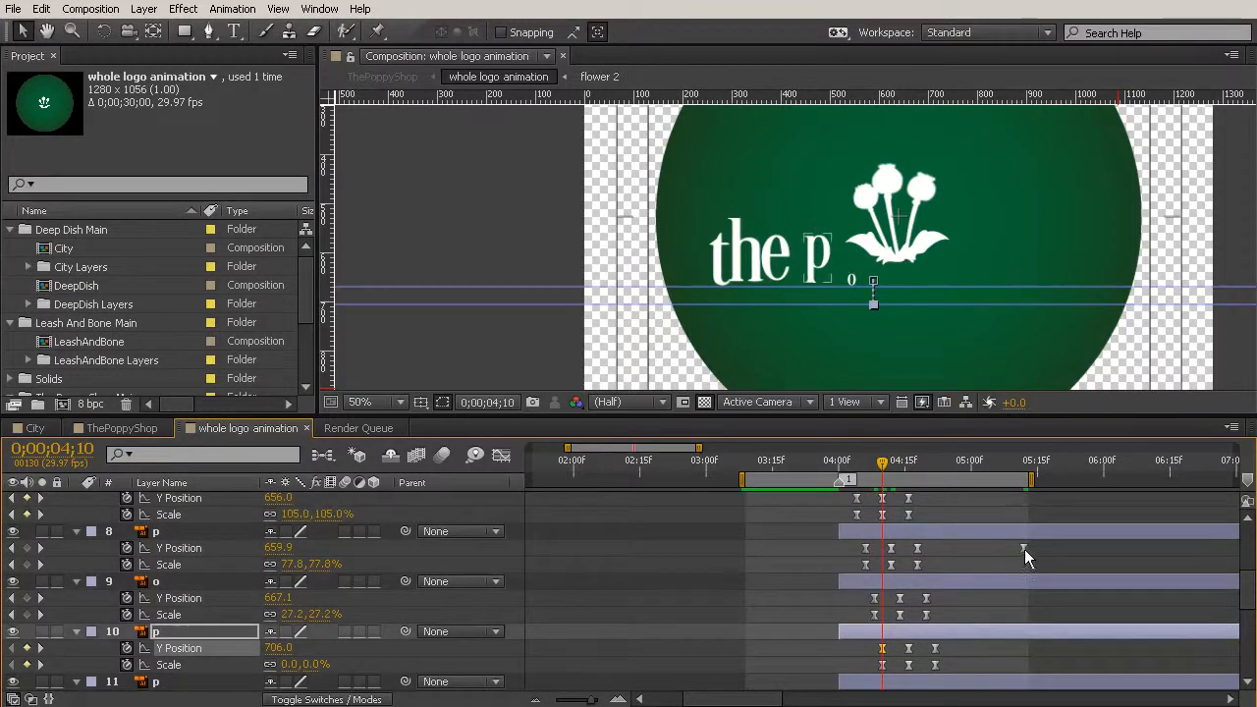
left_click_drag(1024, 550, 947, 559)
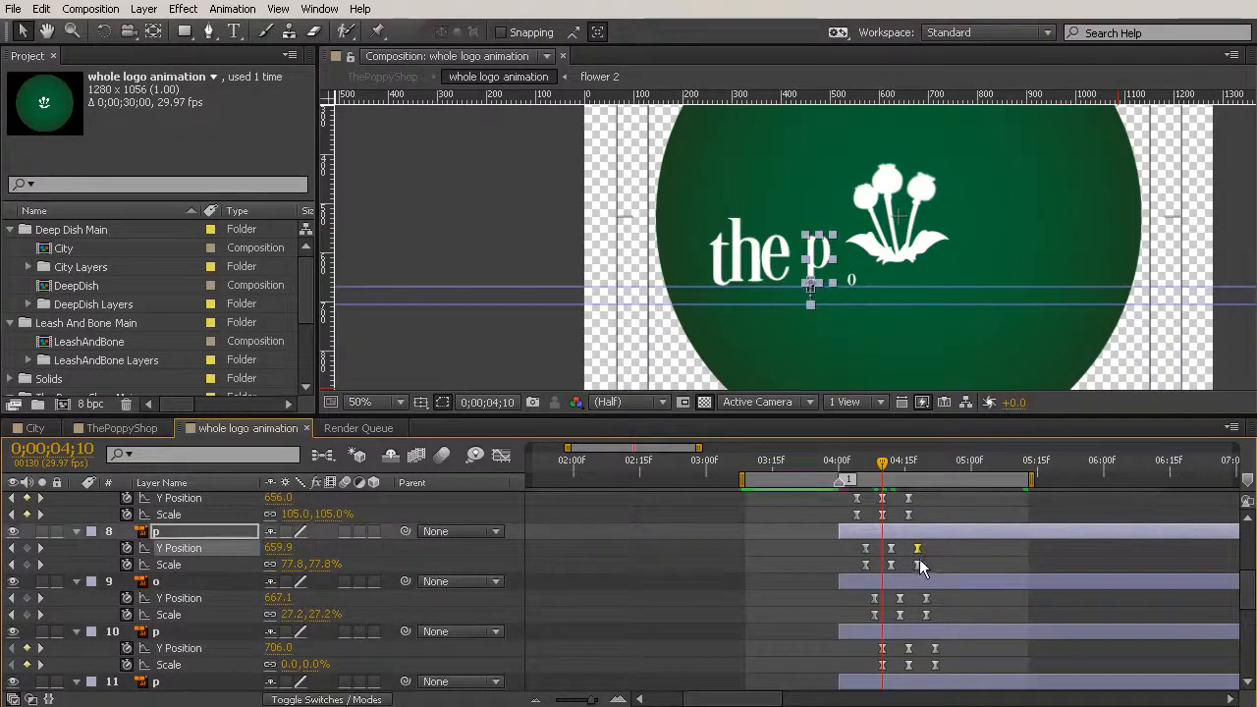
left_click(860, 462)
mouse_move(859, 462)
left_mouse_down()
mouse_move(875, 468)
mouse_move(865, 463)
left_mouse_up()
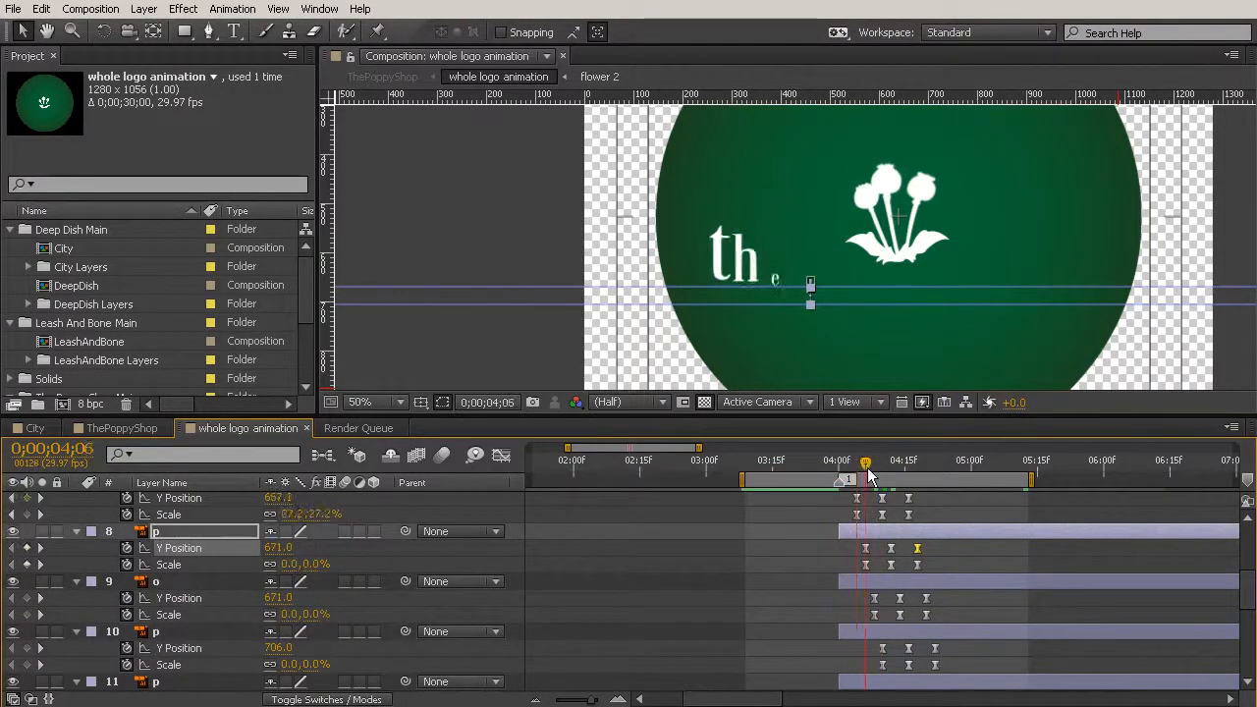
left_click(953, 523)
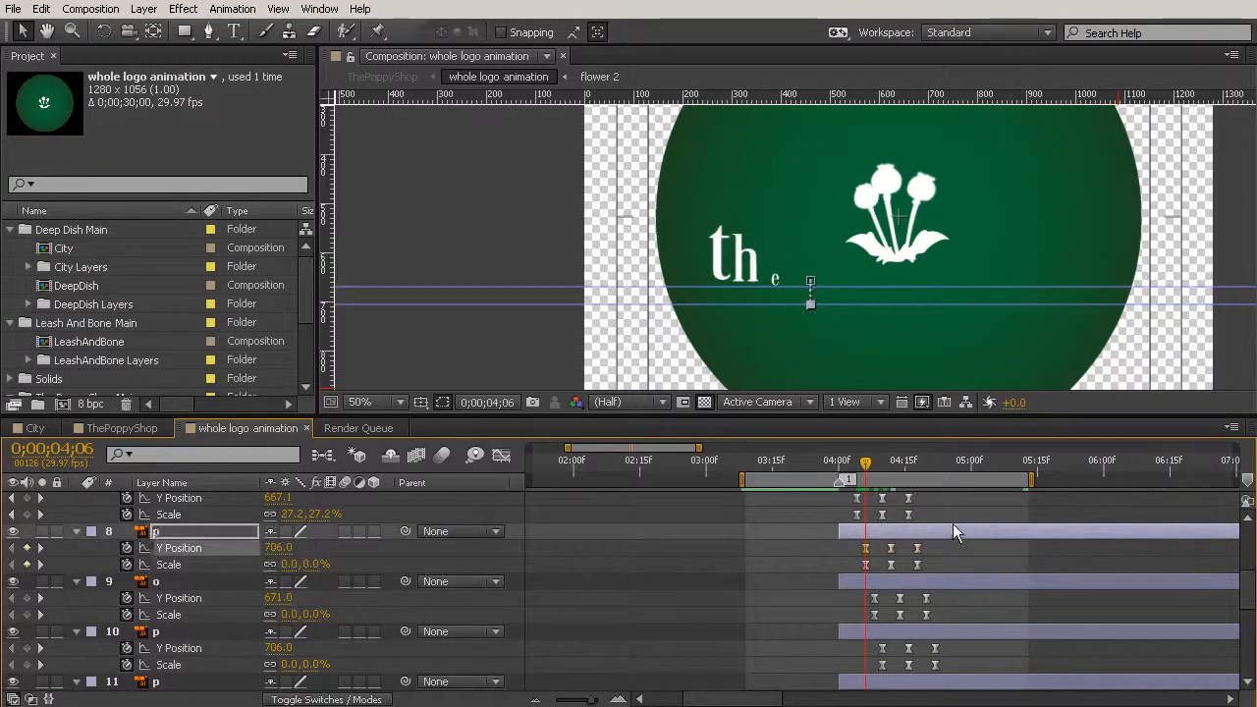
Step: Scrub through the lettering animation up to 0;00;05;10 to check how the lowered letters move
scroll(952, 523, "up", 4)
left_click_drag(866, 462, 1005, 574)
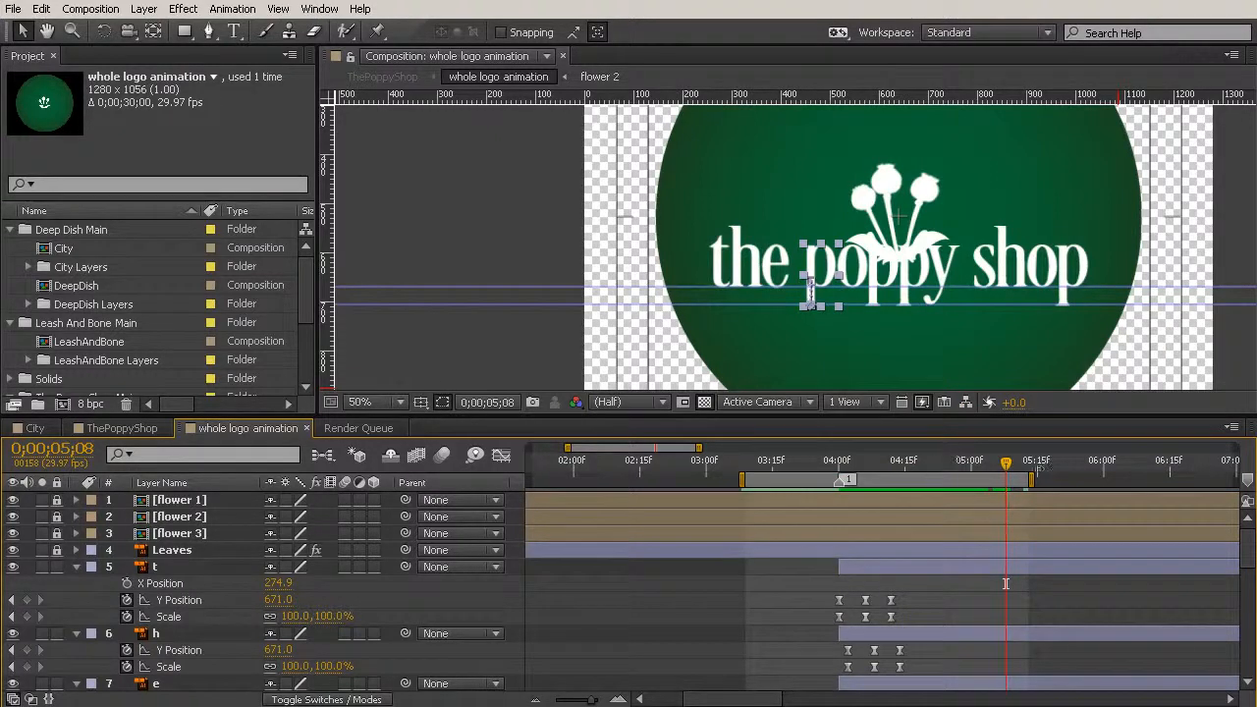
left_click_drag(998, 465, 894, 522)
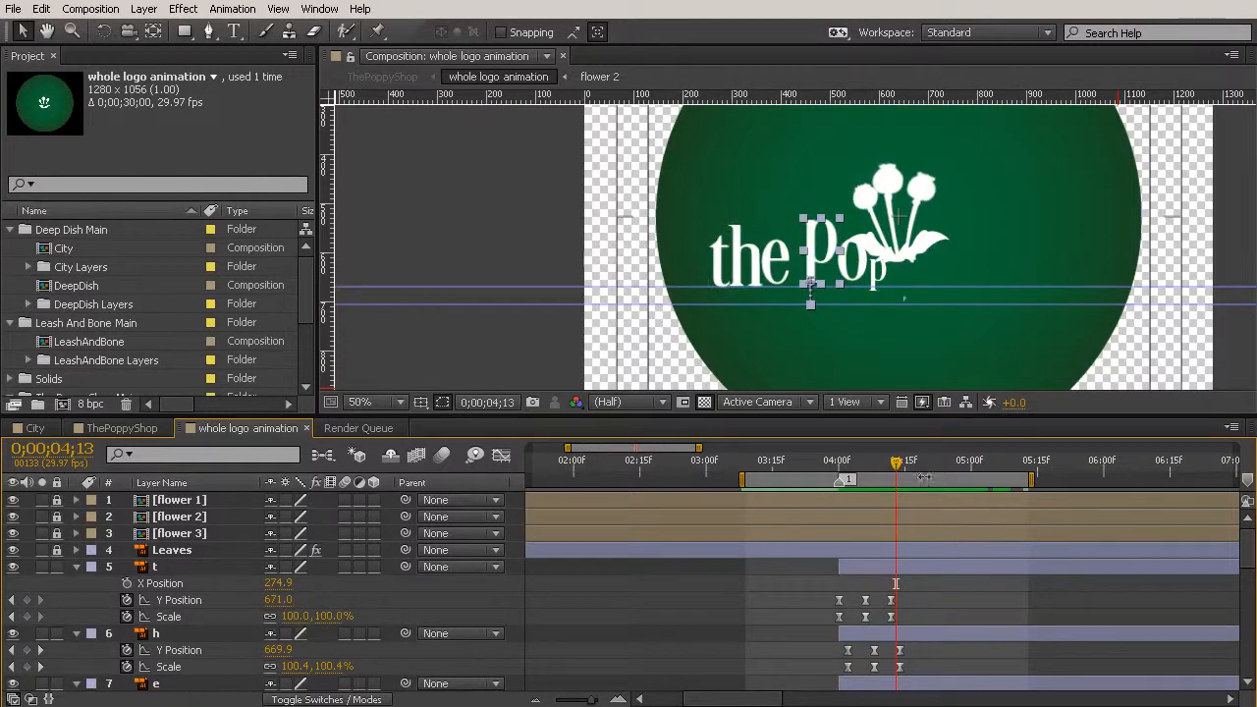
left_click_drag(901, 465, 1016, 534)
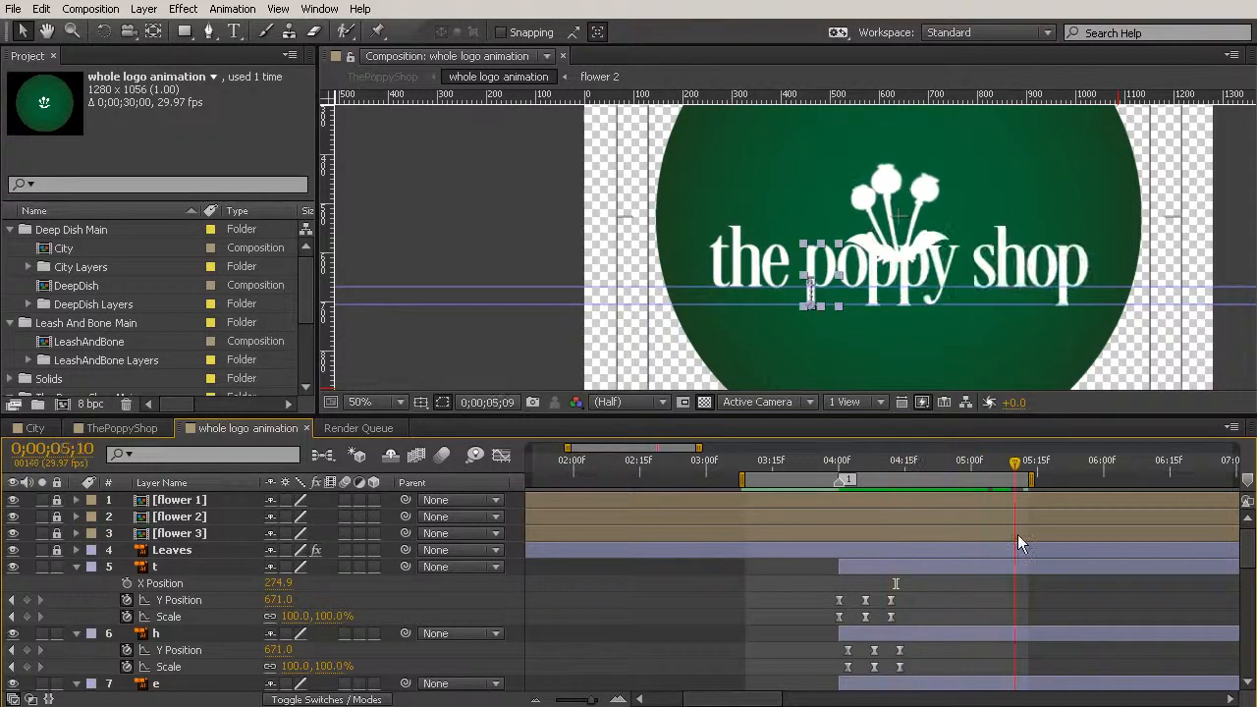
left_click_drag(953, 337, 911, 397)
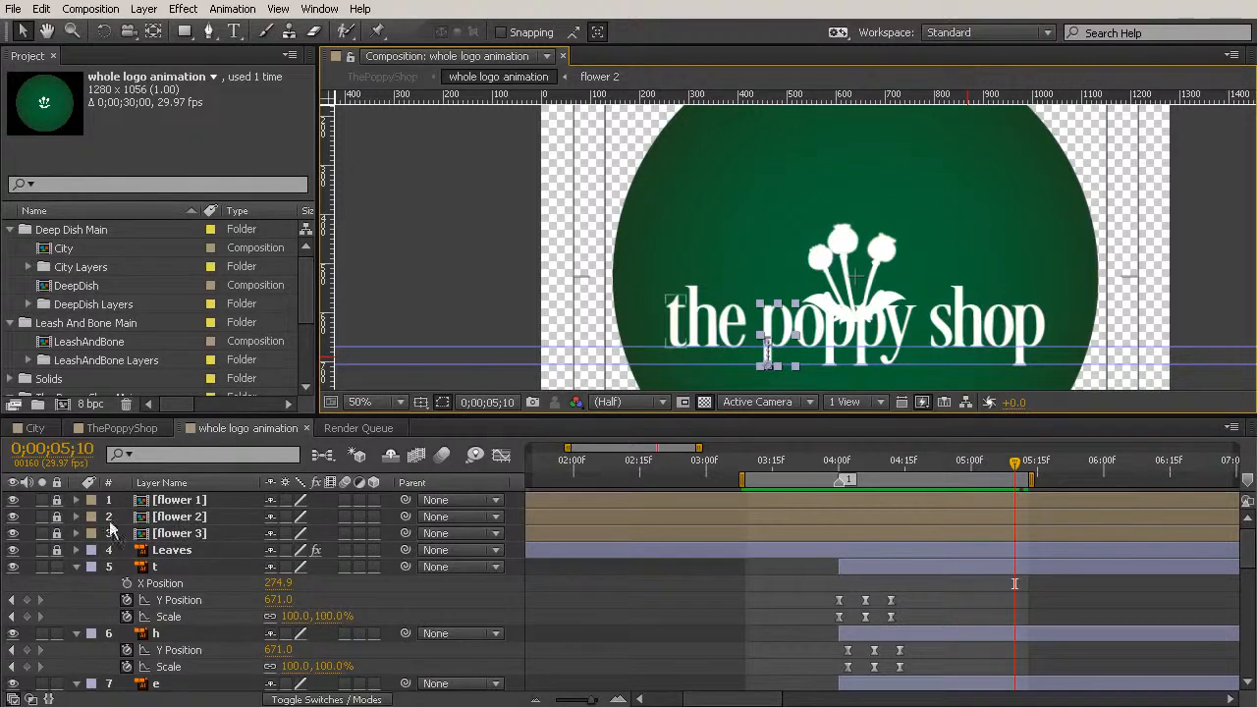
Step: Unlock the flower 1, flower 2, flower 3 and Leaves layers and pre-compose them as "flower mark" with all attributes moved
left_click_drag(61, 501, 59, 552)
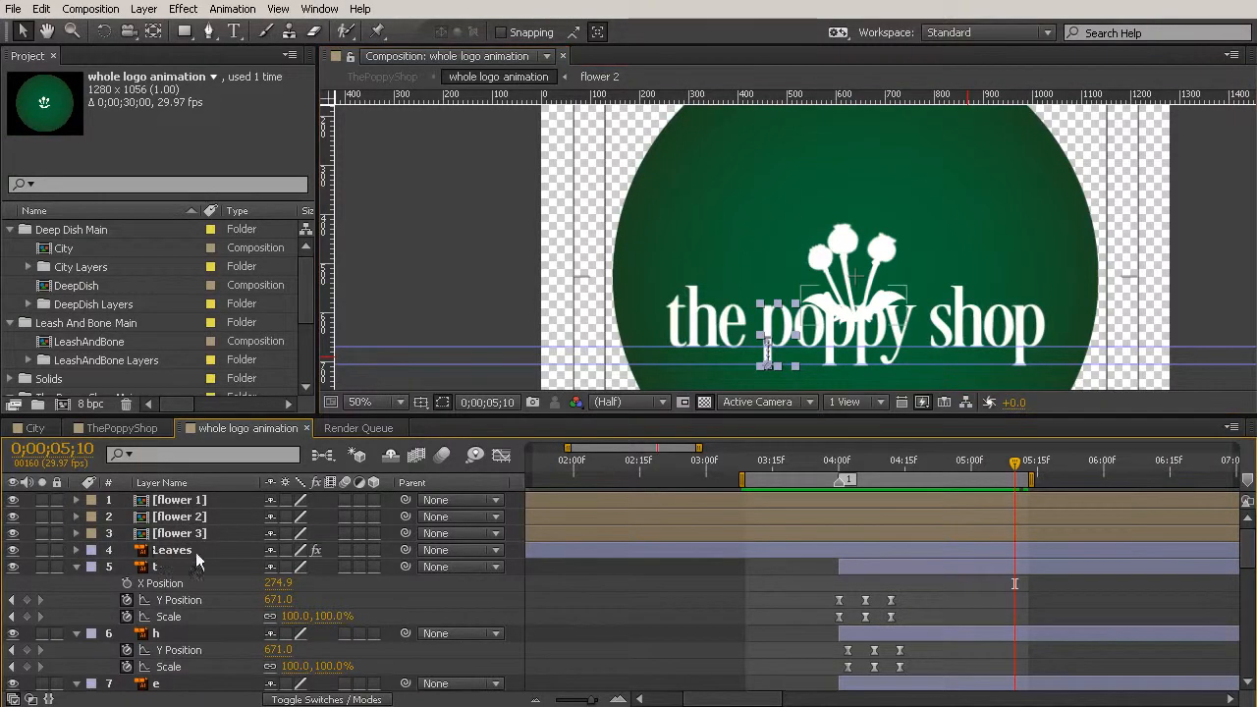
left_click(173, 550)
left_click(181, 500, "shift")
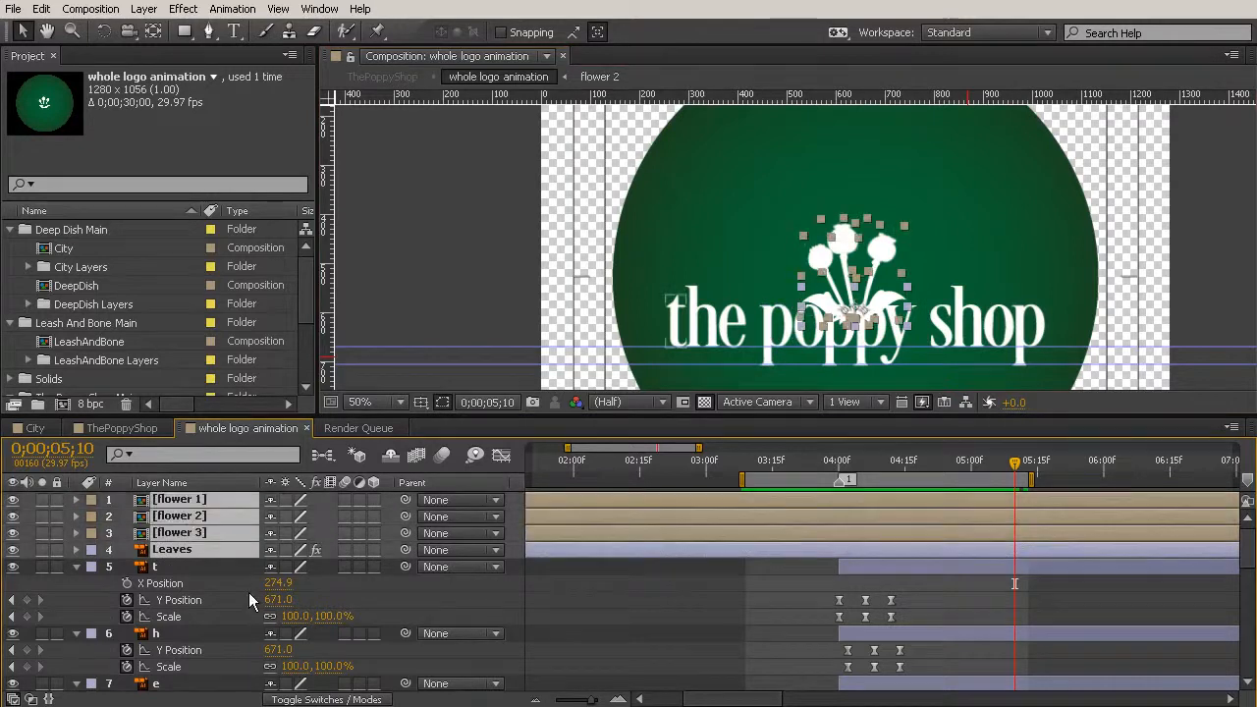
key("ctrl+shift+c")
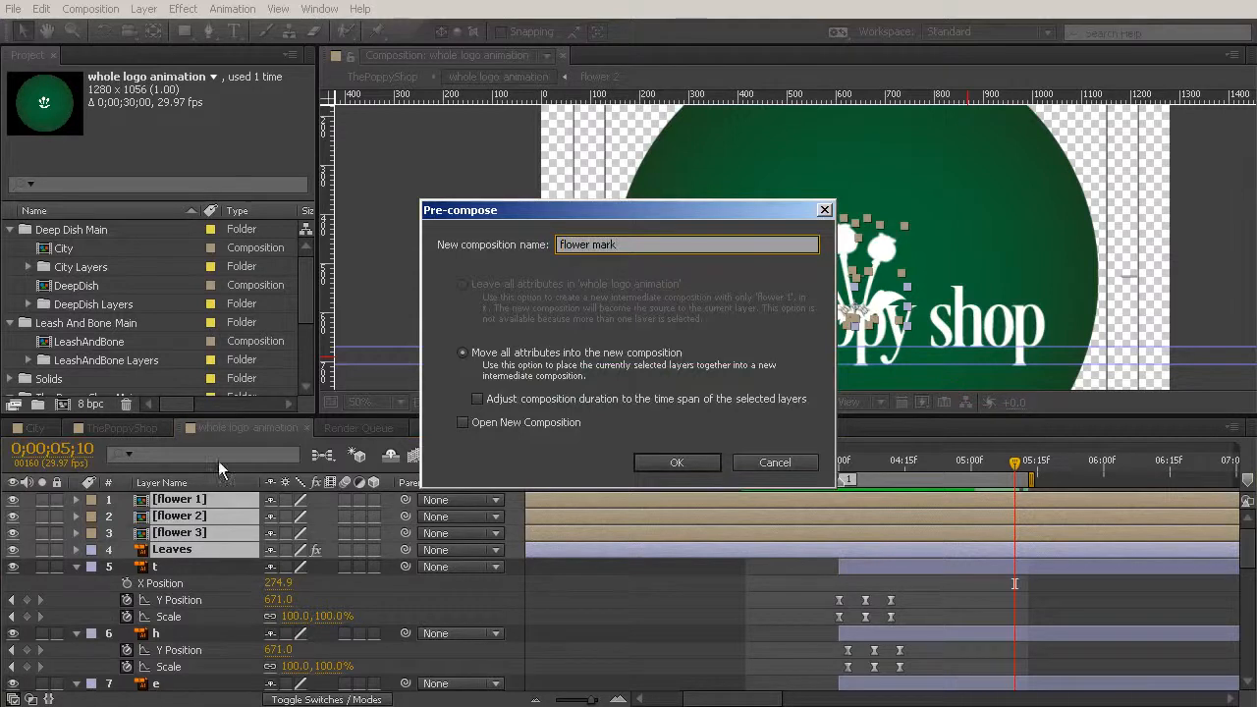
left_click(682, 464)
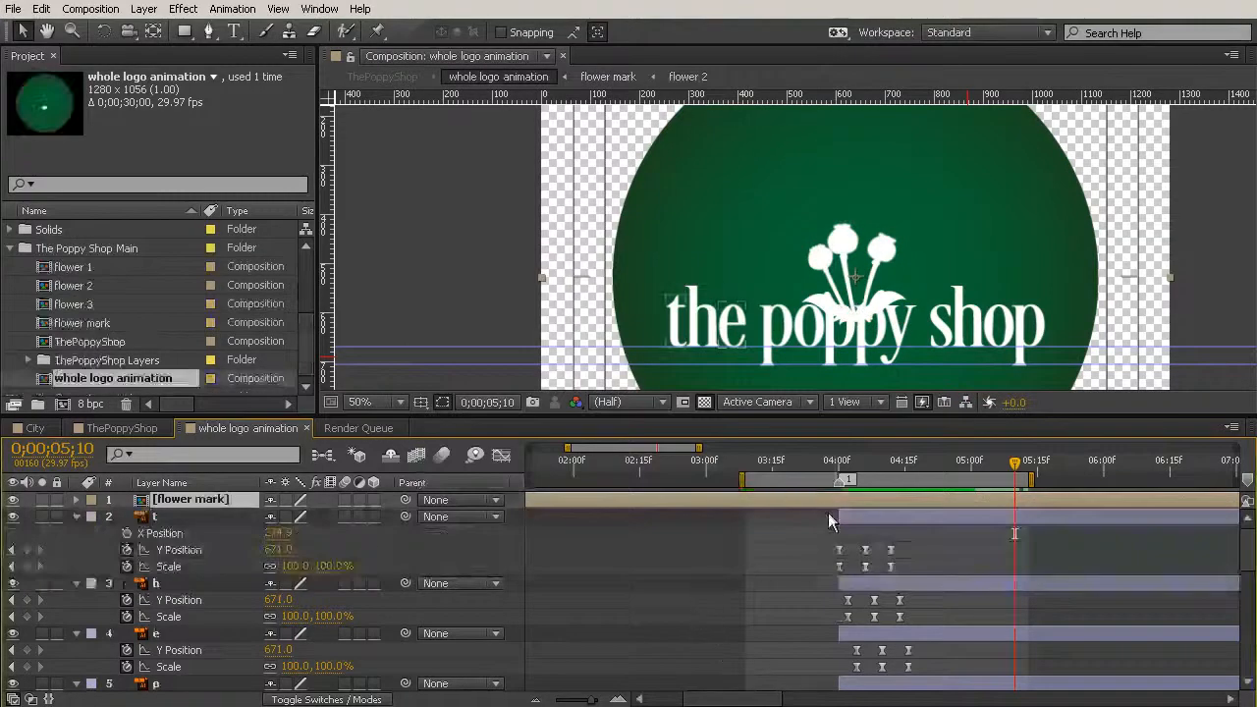
Step: Set a Position keyframe on the flower mark layer at 0;00;04;13
left_click_drag(1016, 467, 896, 473)
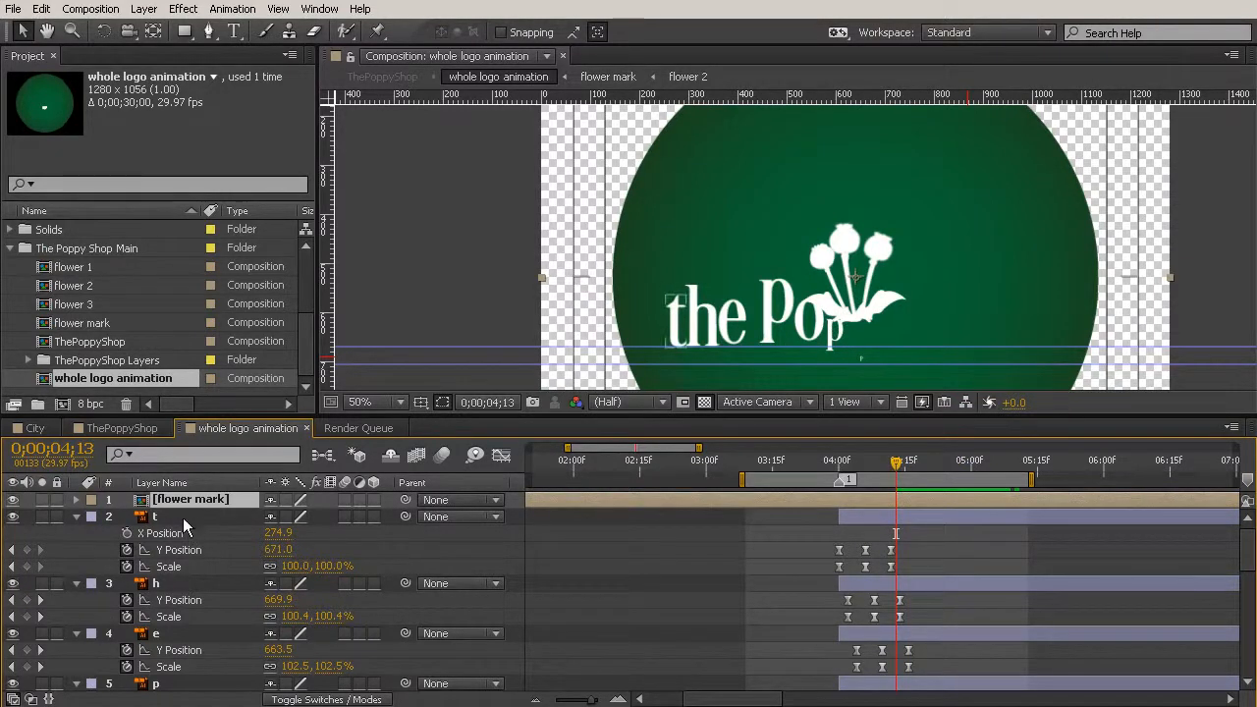
key("p")
left_click(125, 517)
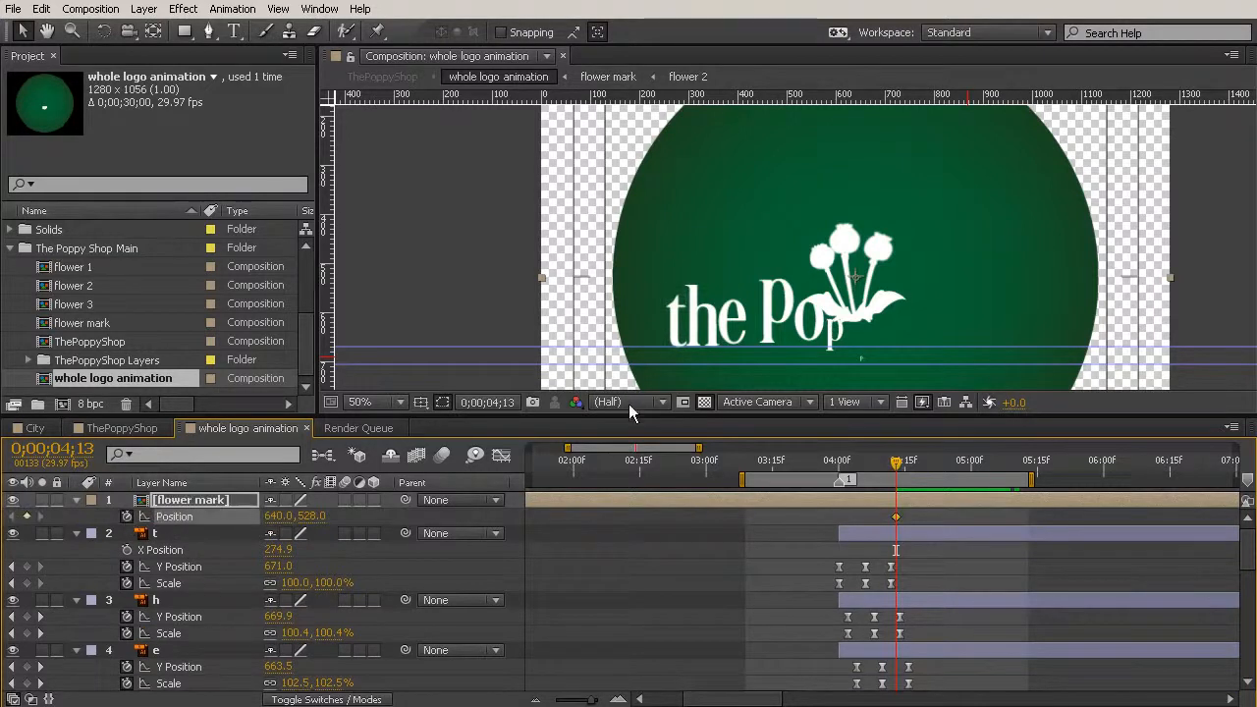
Step: At 0;00;04;26, raise the flower mark above the finished lettering to a Position of 640.0, 436.0
left_click_drag(636, 412, 635, 490)
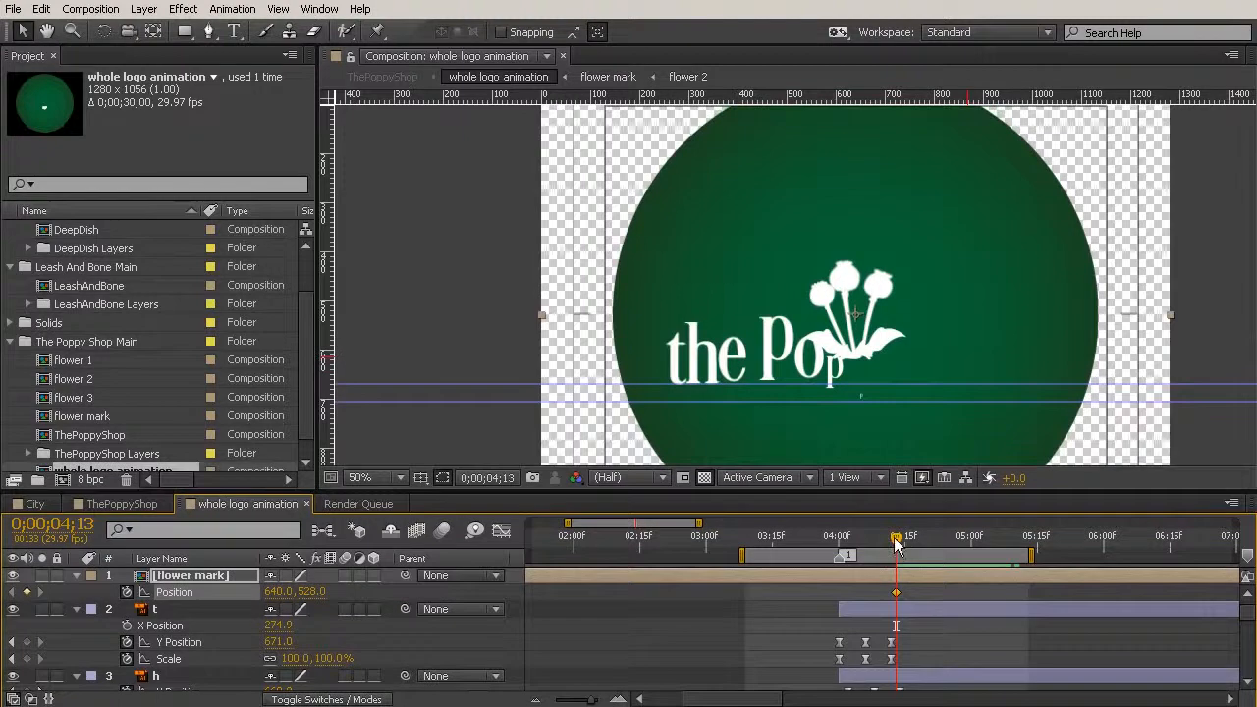
left_click_drag(896, 543, 954, 563)
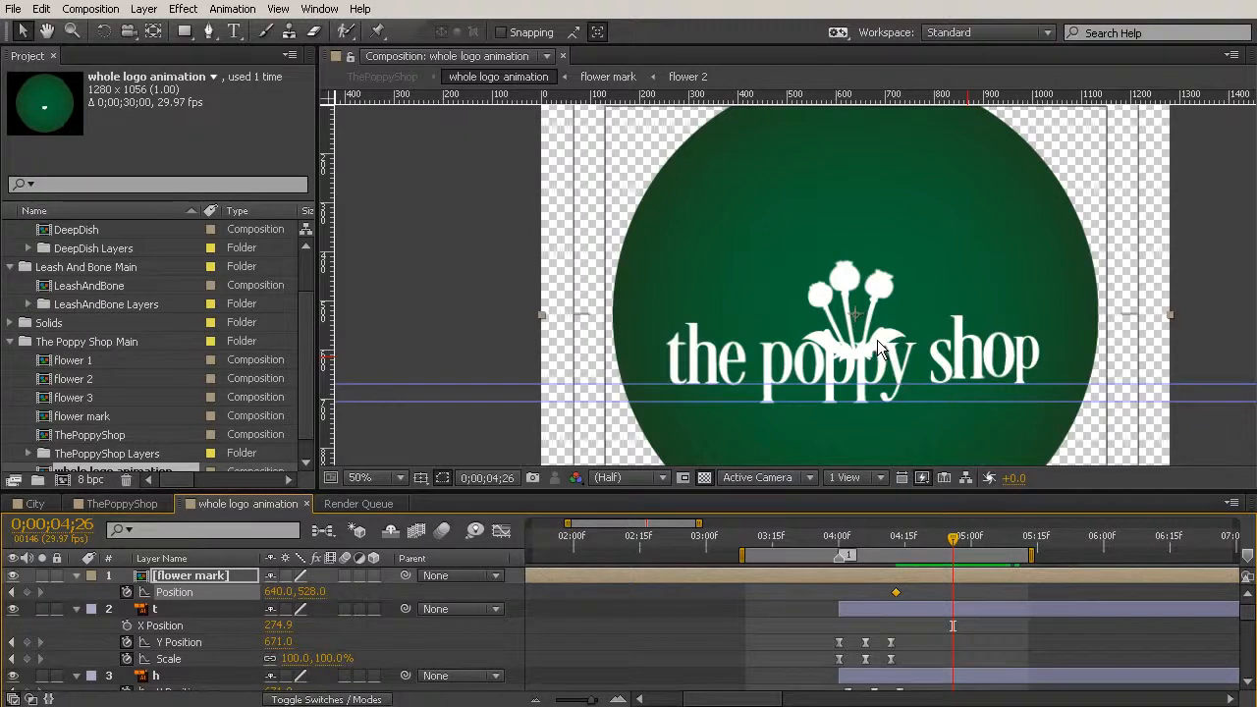
left_click_drag(878, 339, 878, 305)
scroll(914, 300, "down", 2)
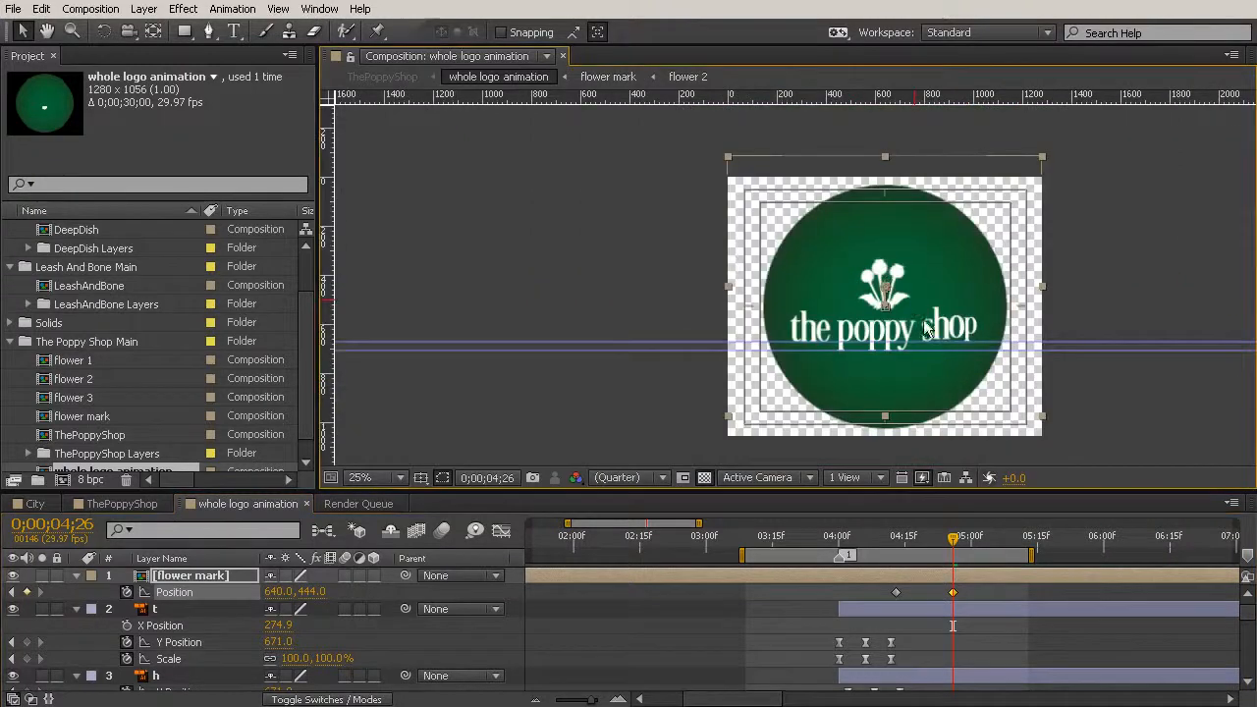
left_click_drag(904, 304, 901, 300)
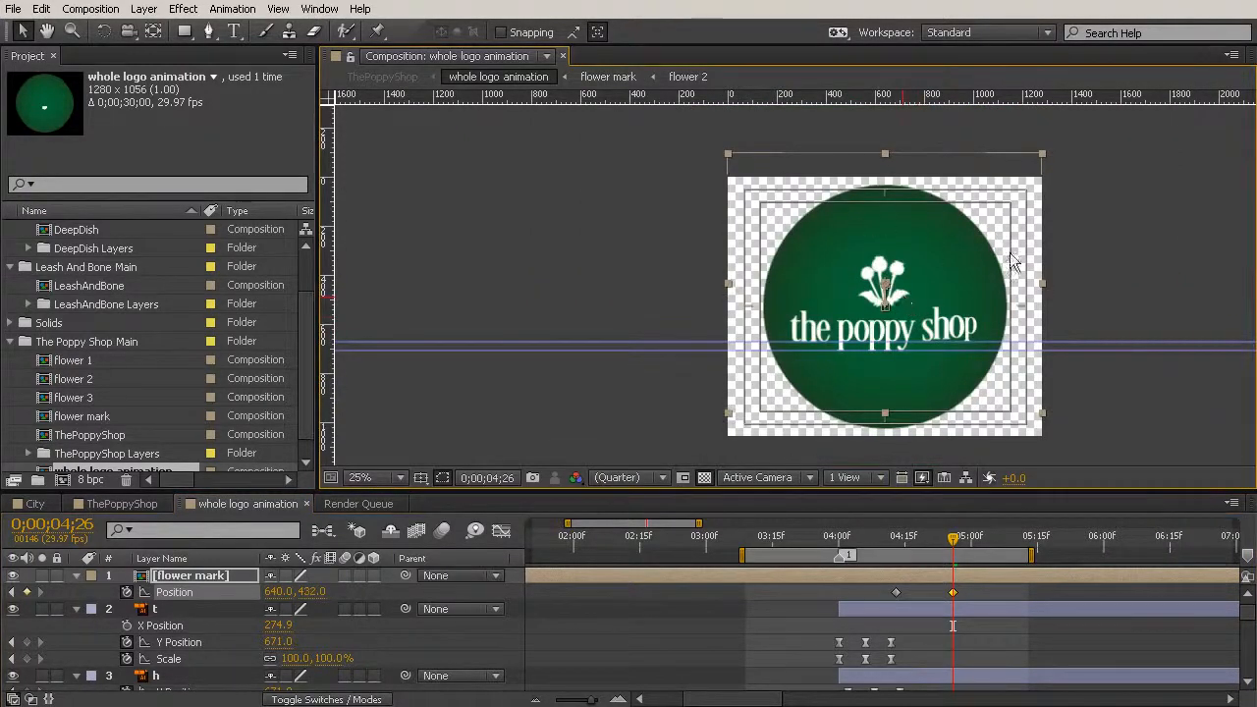
scroll(864, 324, "up", 1)
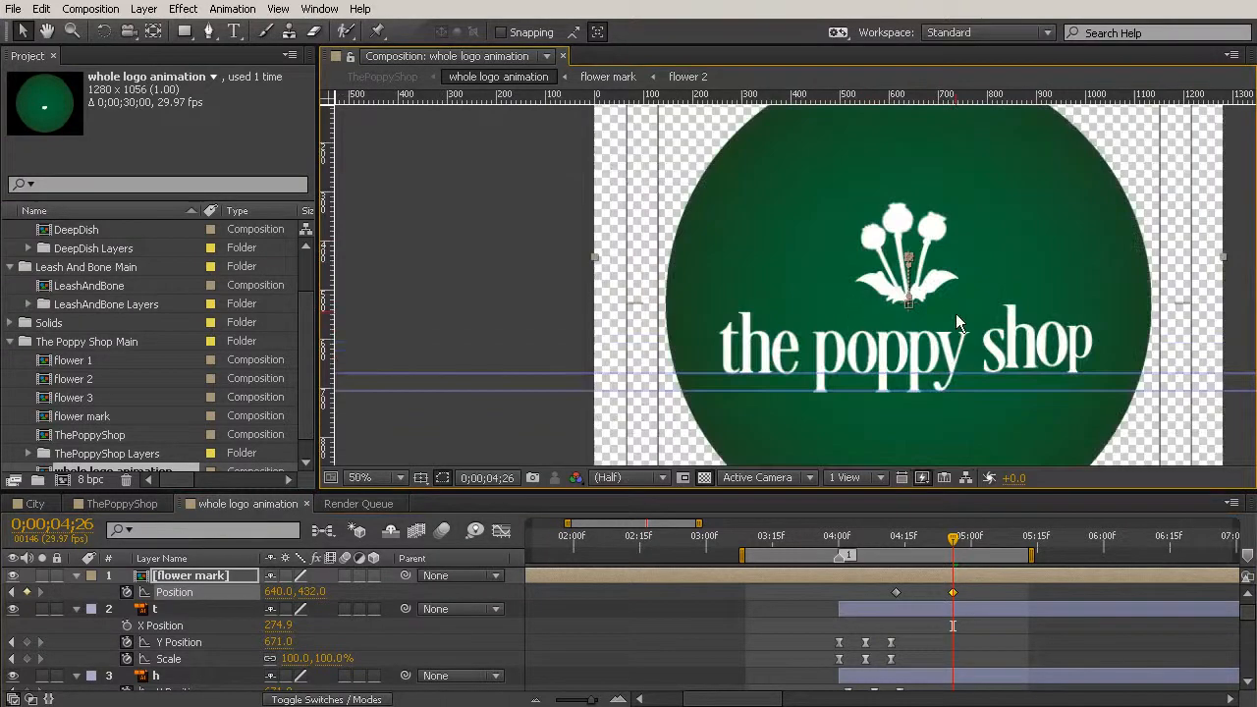
key("Down")
key("Down")
key("Down")
key("Down")
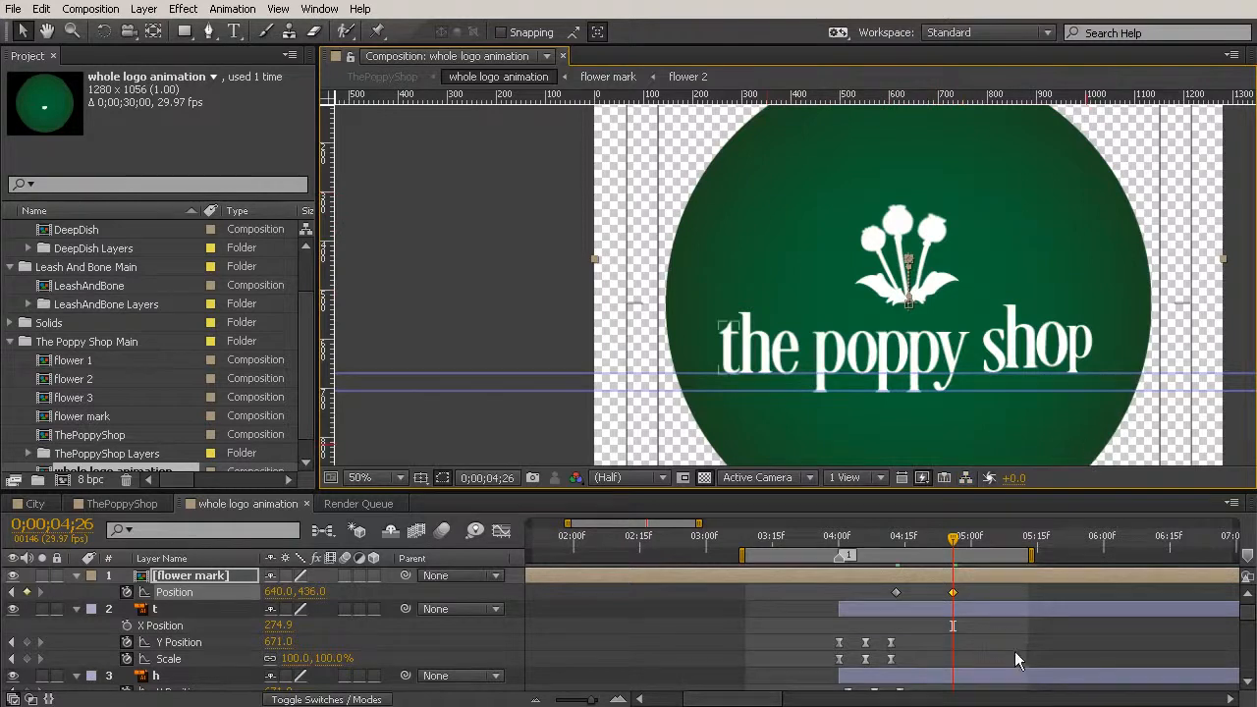
Step: At 0;00;04;20, lift the flower mark to a Position of 640.0, 272.5 and scrub back to 0;00;04;13
left_click_drag(897, 538, 925, 619)
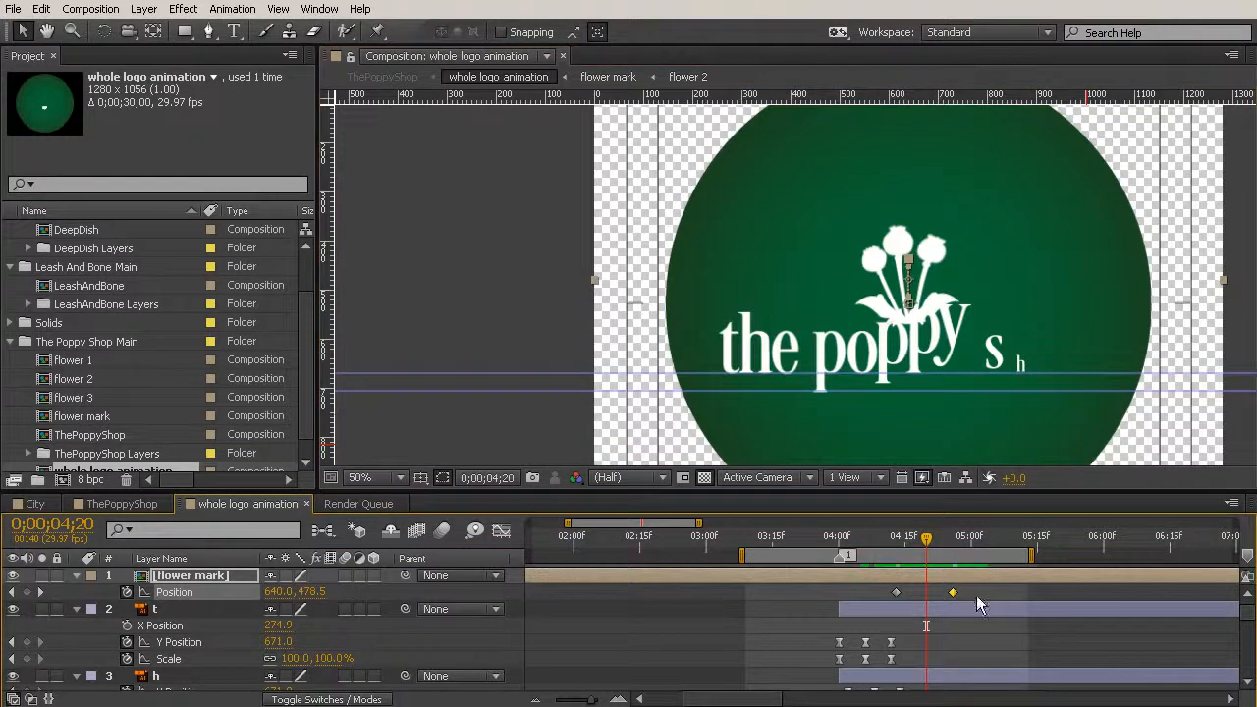
left_click_drag(936, 310, 936, 209)
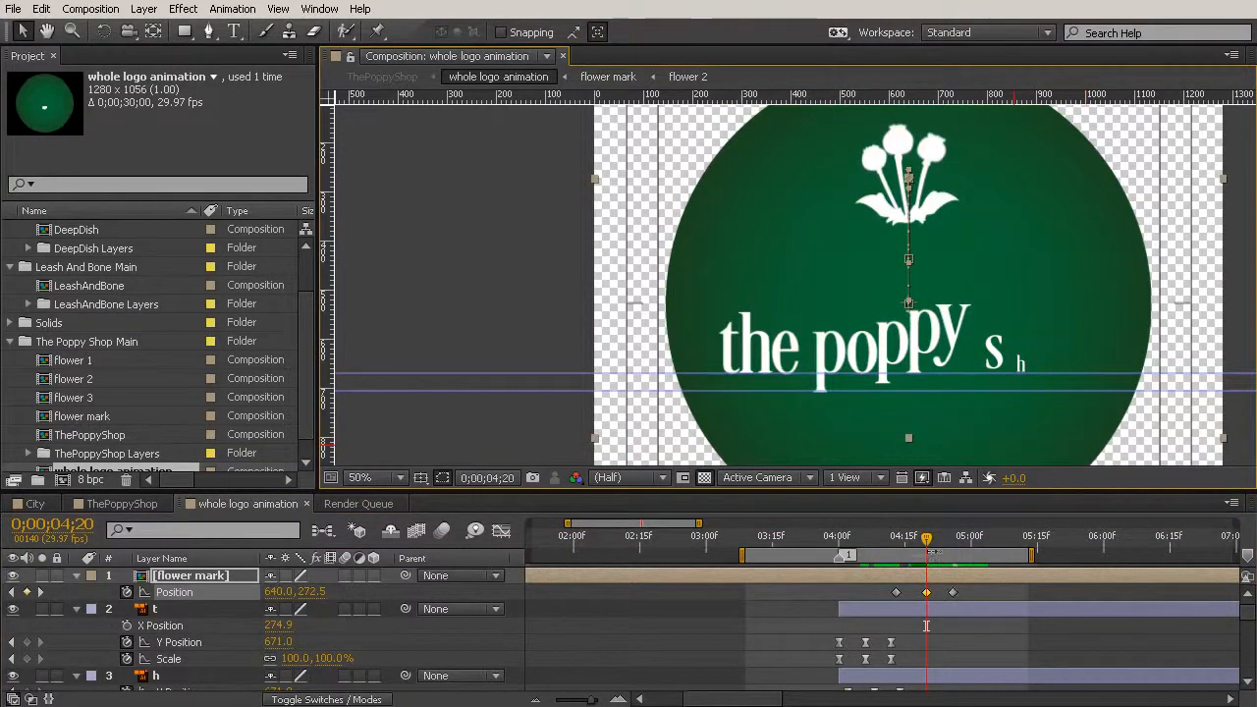
left_click_drag(882, 543, 896, 586)
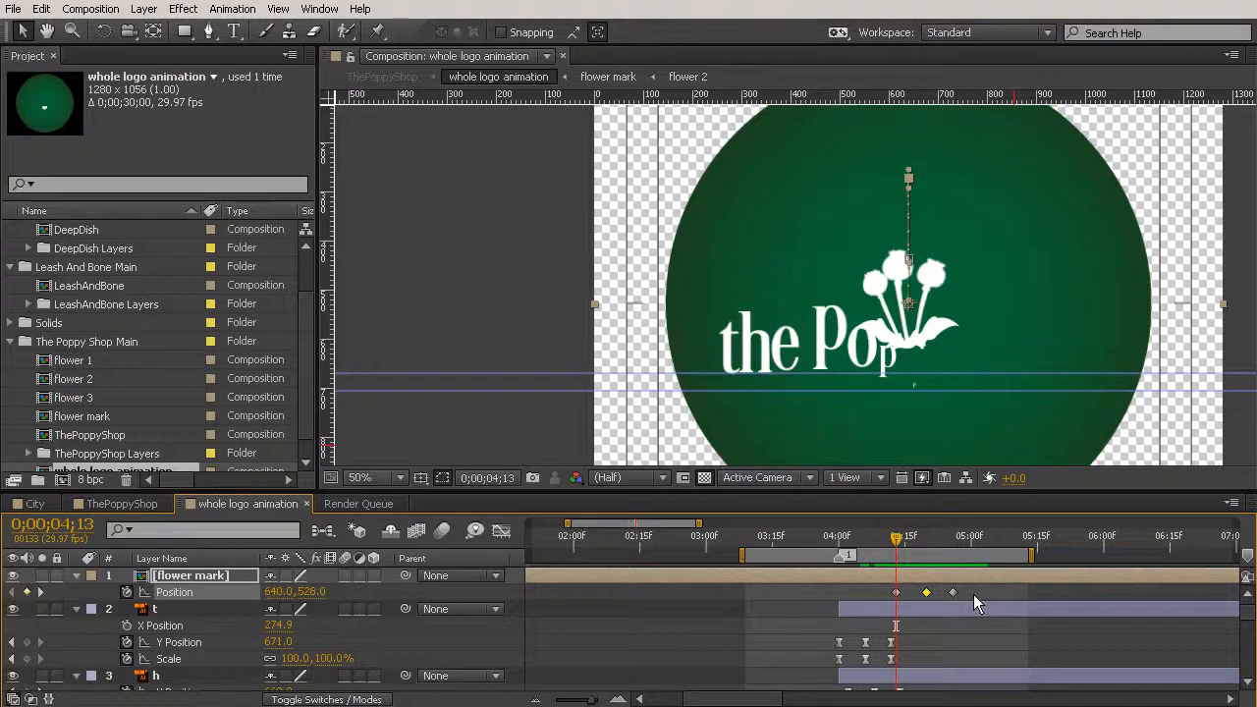
Step: Apply Easy Ease to all three Position keyframes of the flower mark layer
left_click_drag(973, 594, 803, 599)
left_click(243, 12)
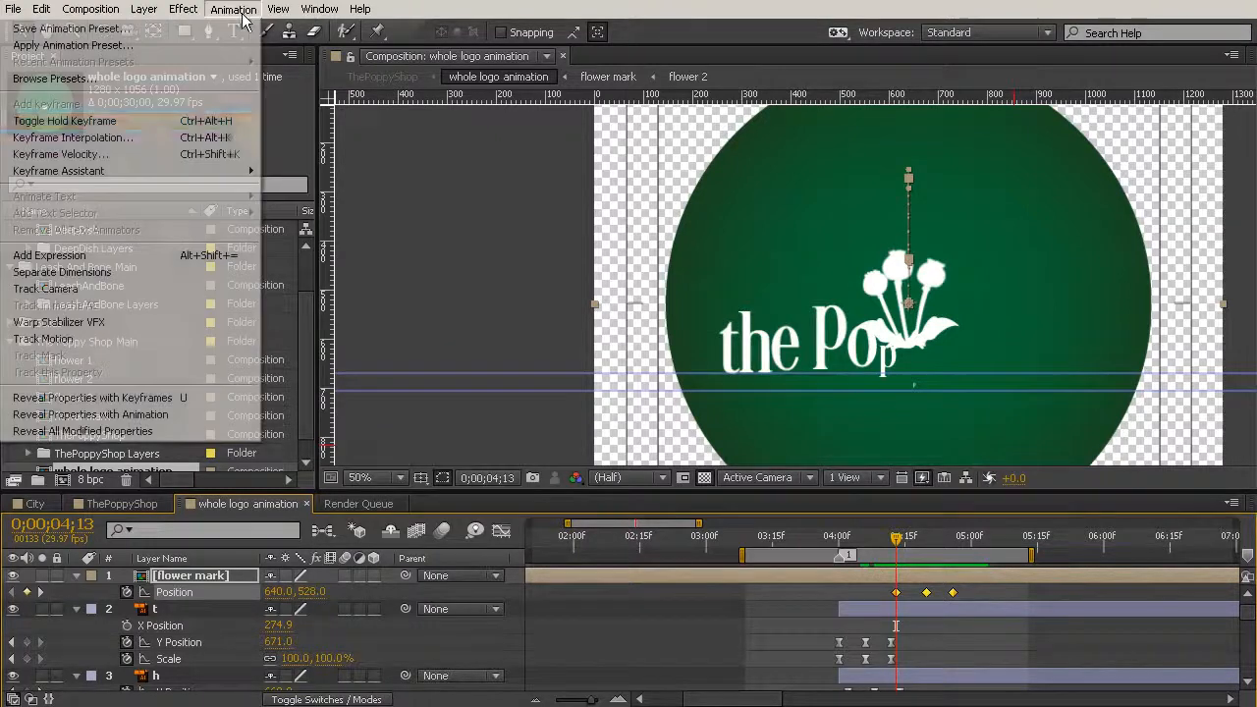
mouse_move(221, 173)
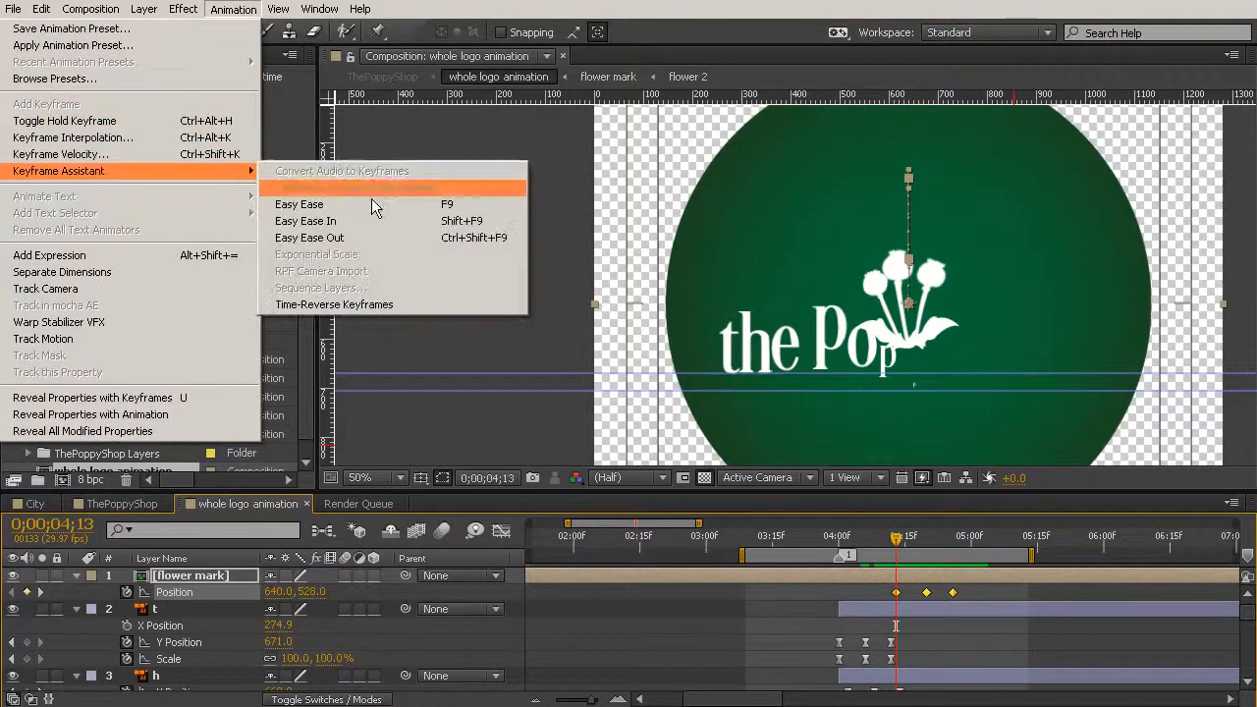
left_click(371, 208)
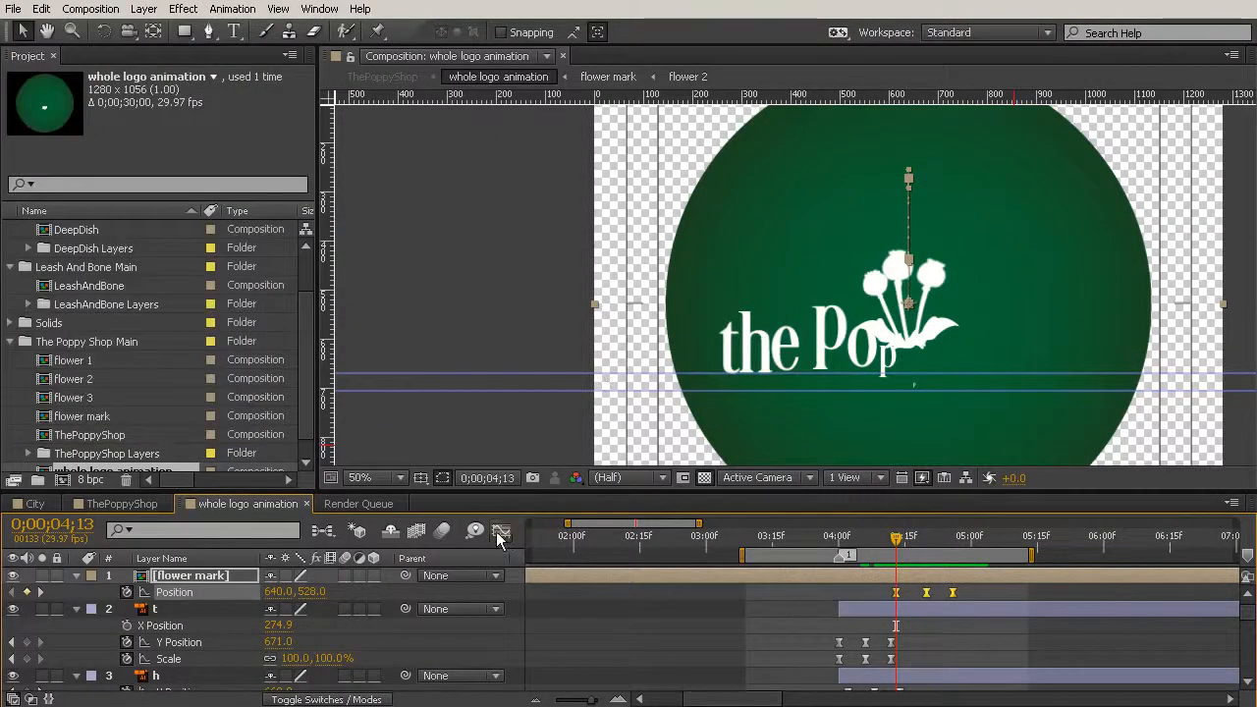
Step: Show the flower mark's Position in the enlarged Graph Editor and separate its X and Y dimensions
left_click(500, 531)
left_click_drag(954, 492, 954, 373)
mouse_move(953, 464)
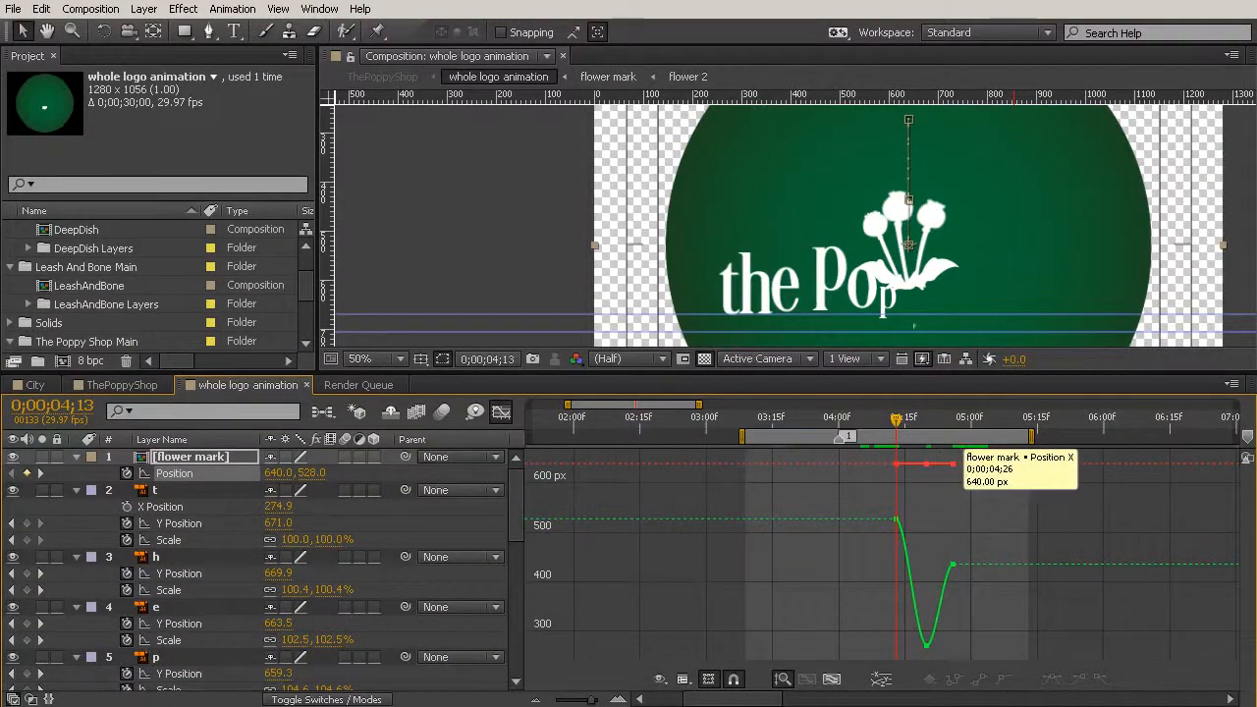
mouse_move(954, 570)
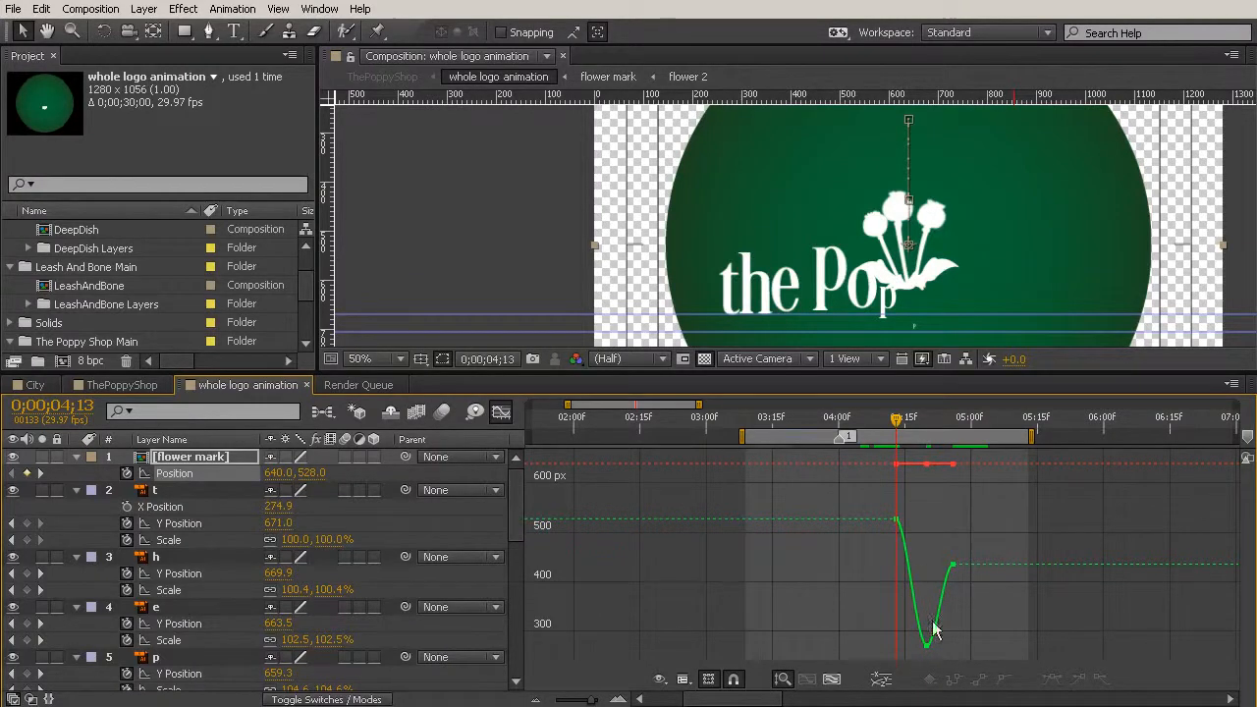
left_click(880, 680)
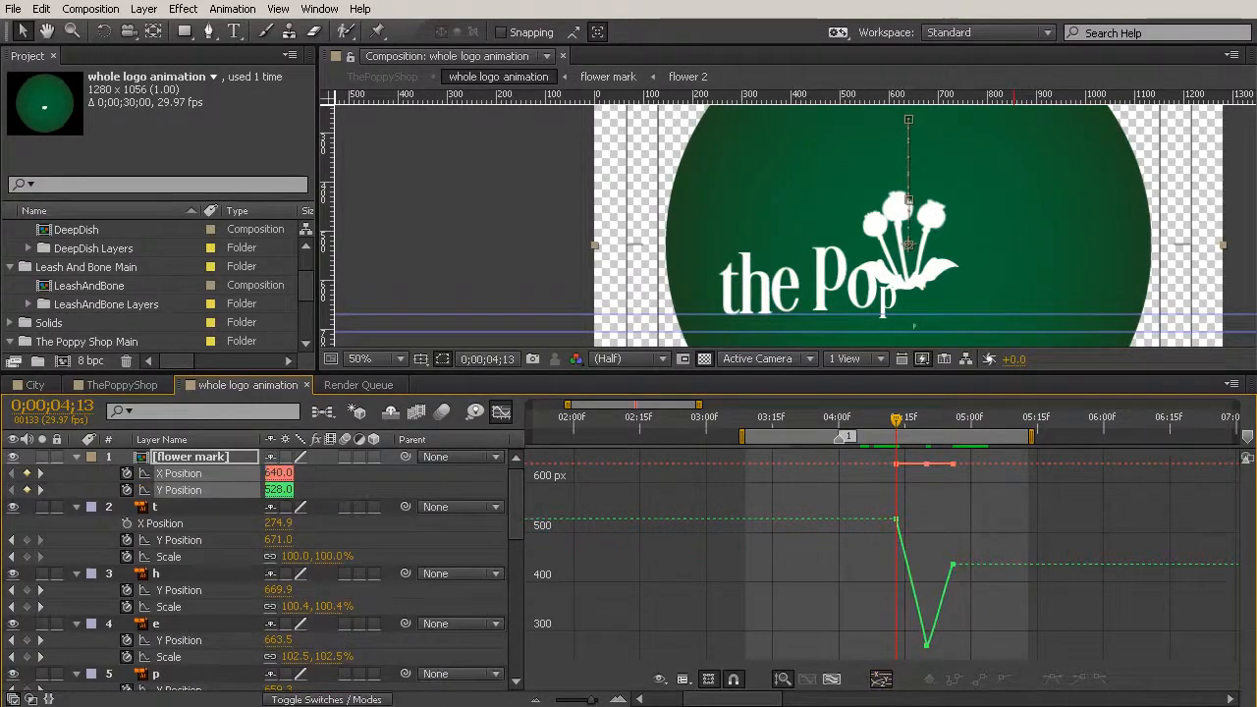
Step: Smooth the flower mark's Y Position curve around the 0;00;04;20 keyframe with horizontal handles, and display the speed graph
left_click(925, 644)
left_click_drag(928, 646, 940, 636)
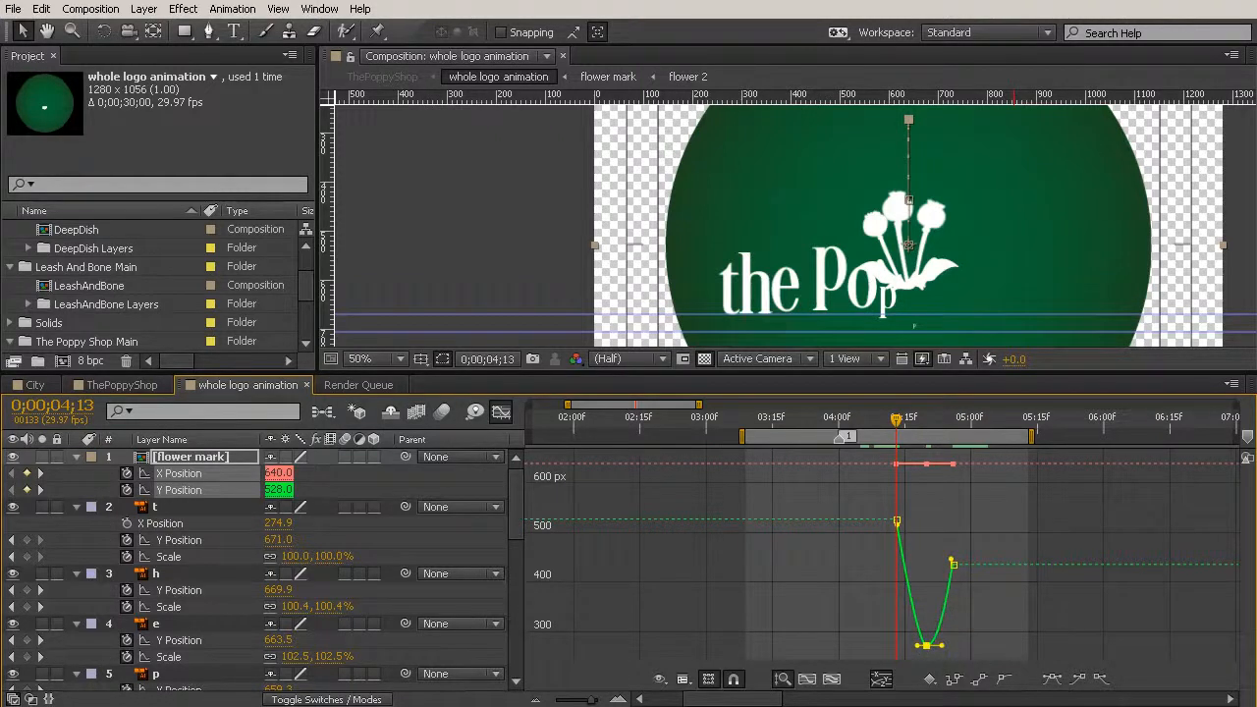
left_click(681, 680)
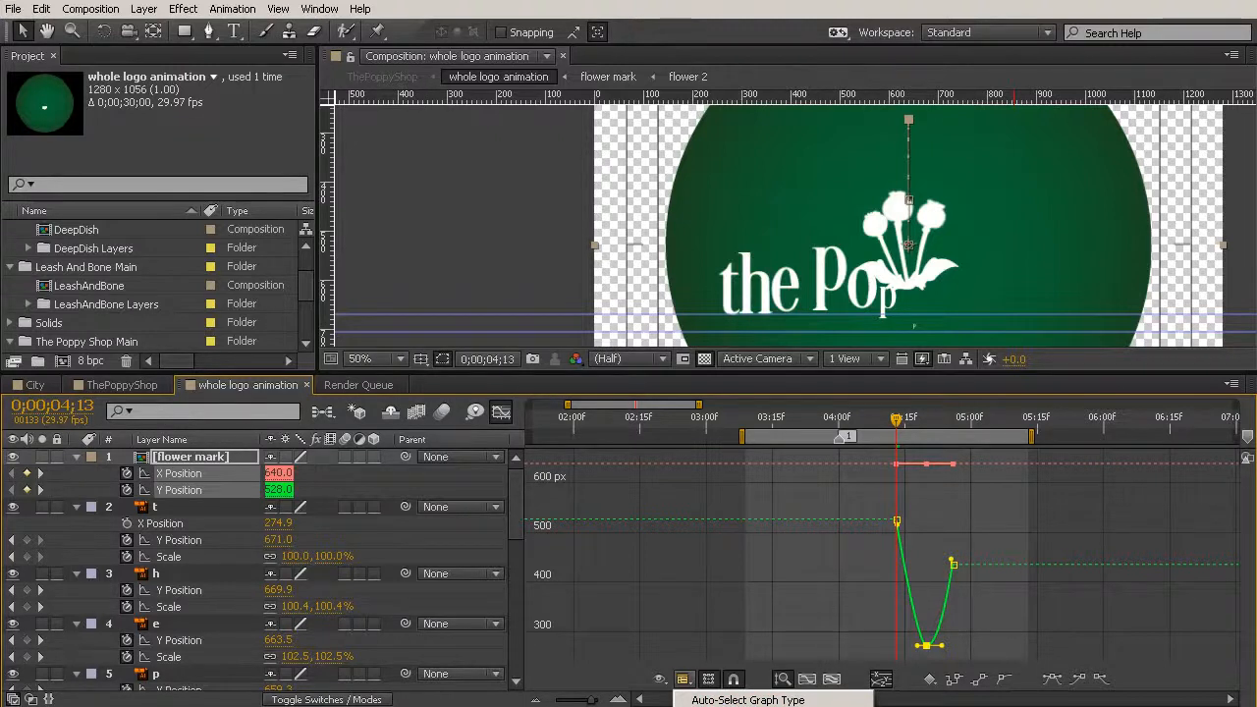
left_click(746, 706)
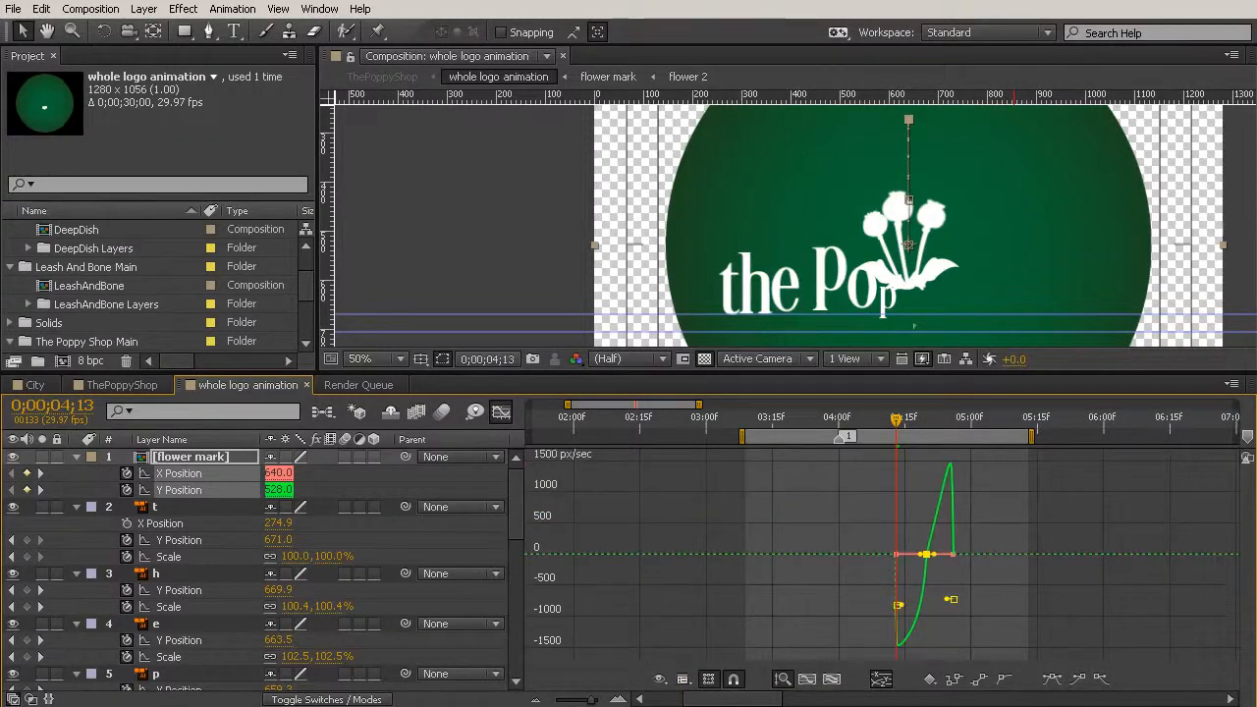
Step: Preview the logo animation and scrub from 0;00;04;08 to 0;00;04;20 to check the flower mark's jump
left_click_drag(904, 430, 872, 496)
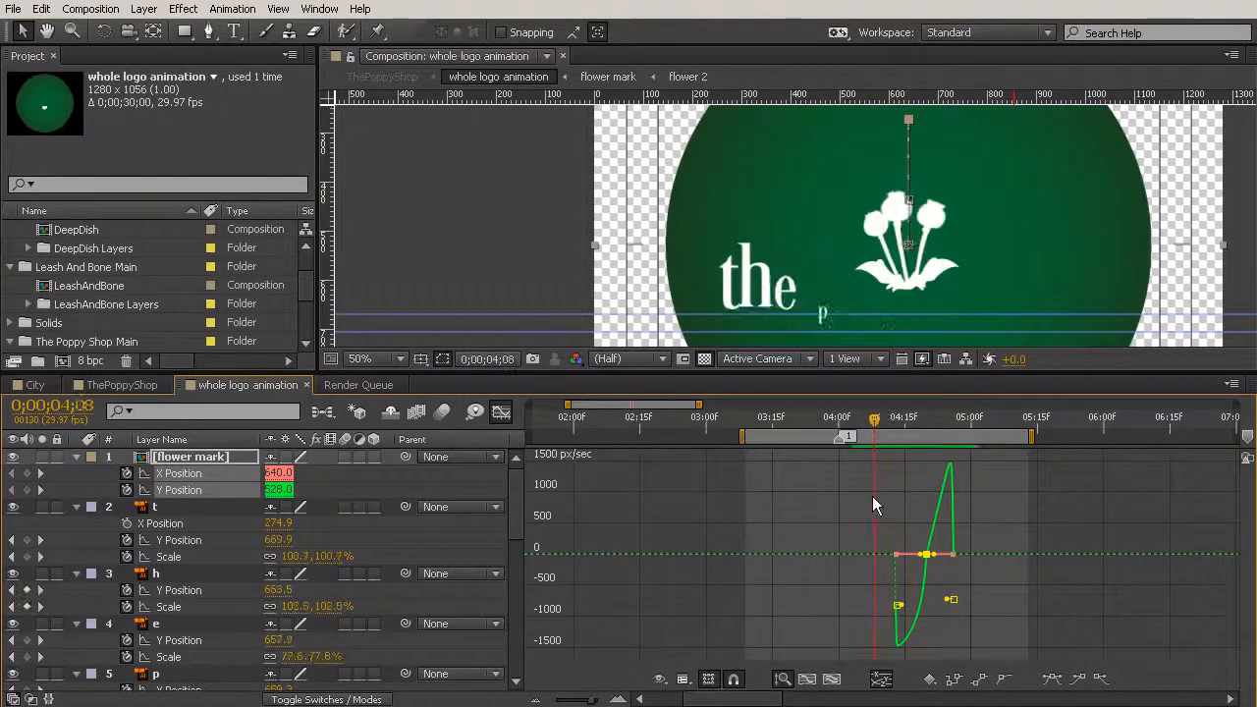
key("KP_0")
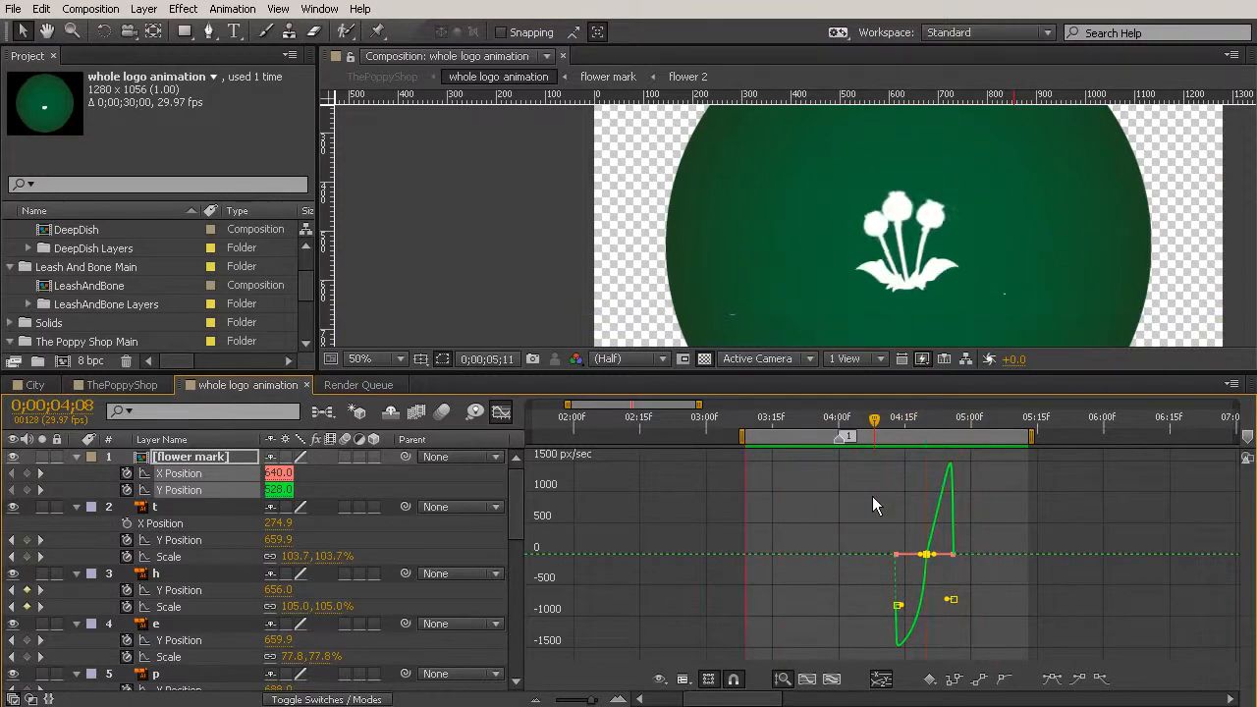
left_click_drag(878, 419, 925, 432)
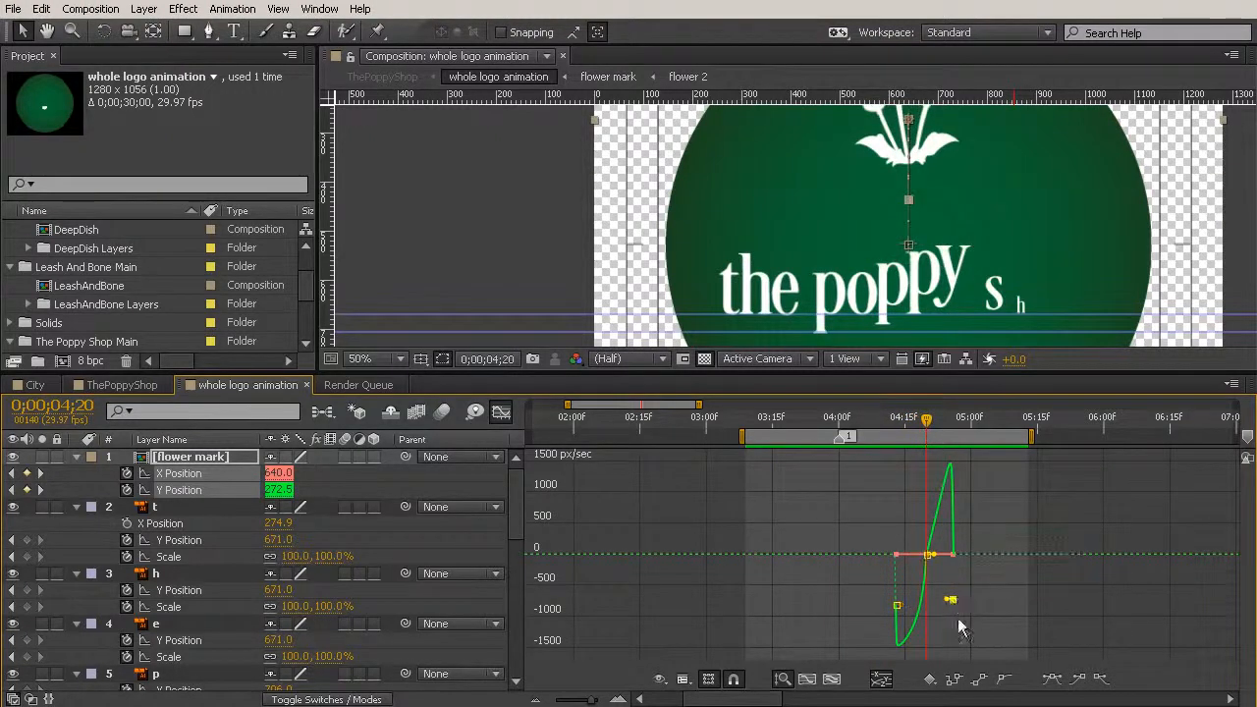
Step: Lengthen the Y Position handles on both sides of the 0;00;04;20 keyframe so speed peaks at the first and last keyframes
left_click_drag(951, 599, 910, 629)
left_click(896, 633)
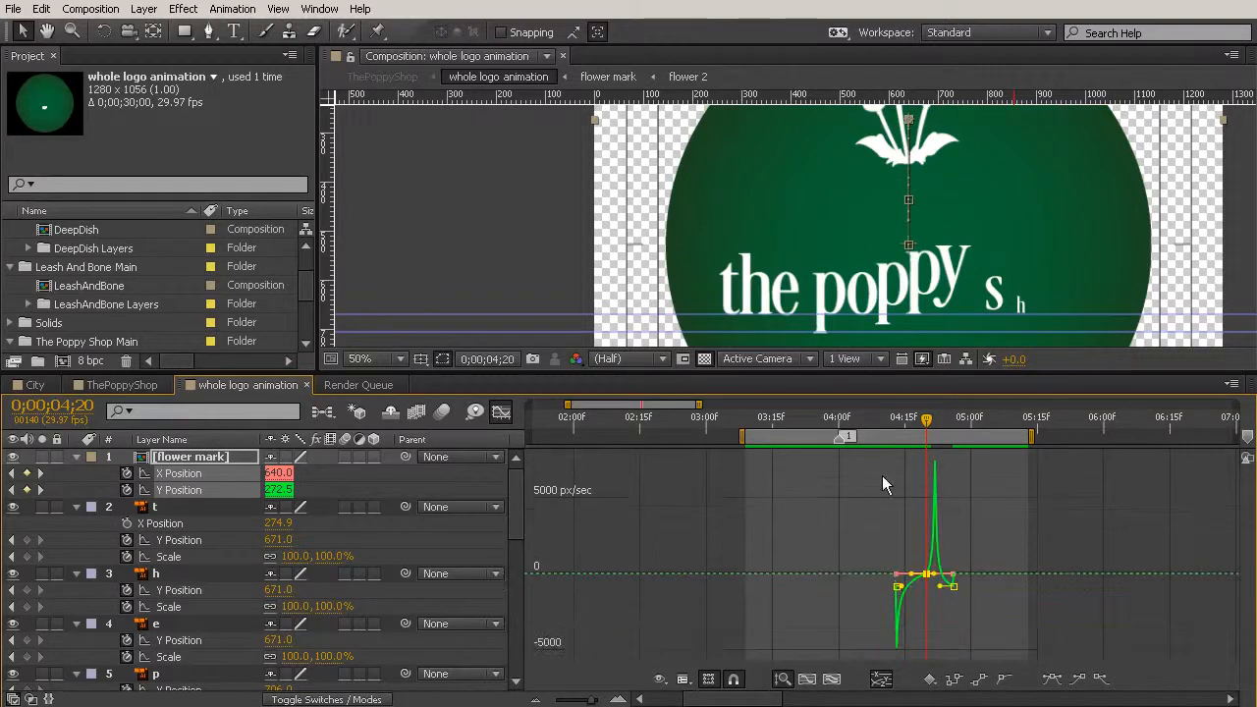
left_click_drag(893, 427, 924, 465)
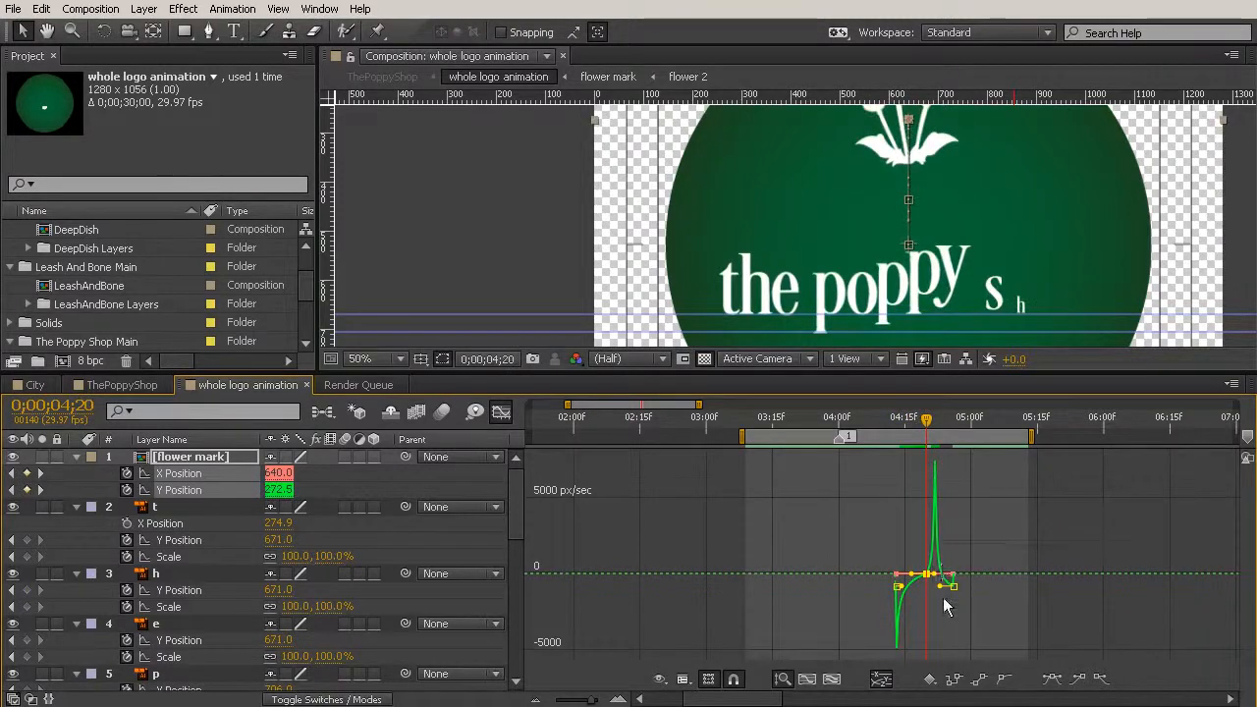
left_click_drag(943, 594, 983, 515)
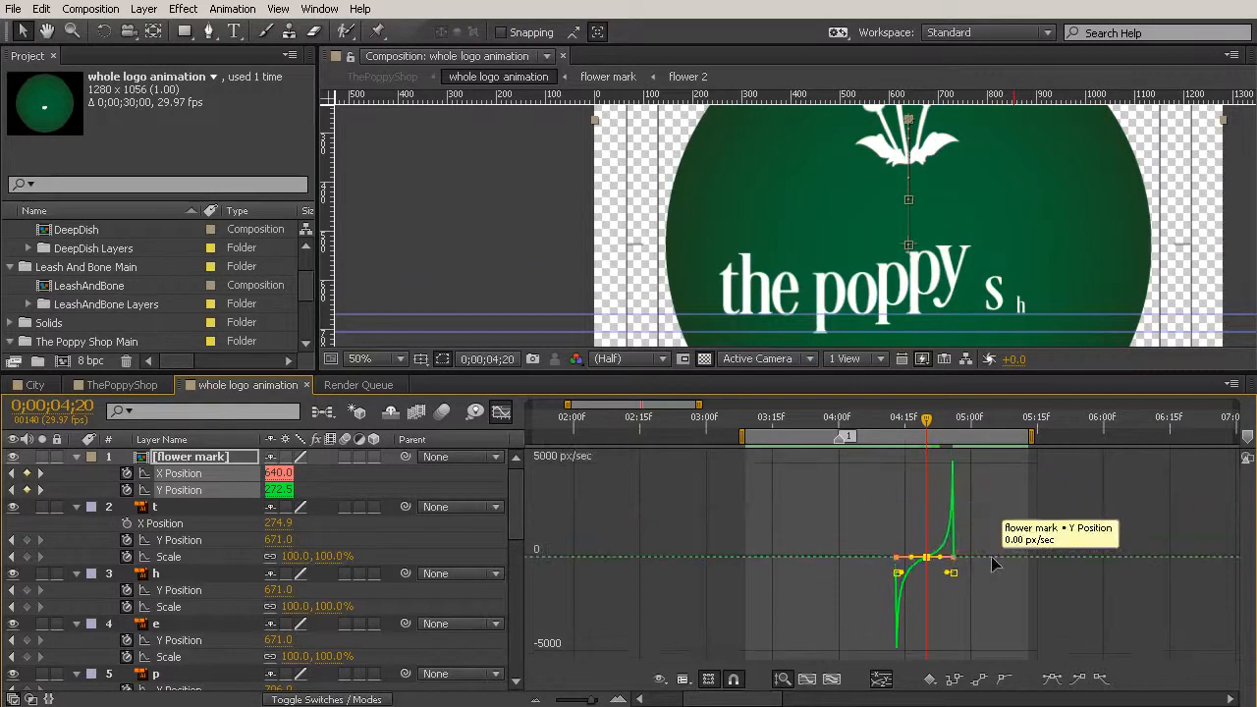
Step: Resize the timeline area and preview the animation to check the flower mark's sharper jump
left_click_drag(1002, 375, 991, 280)
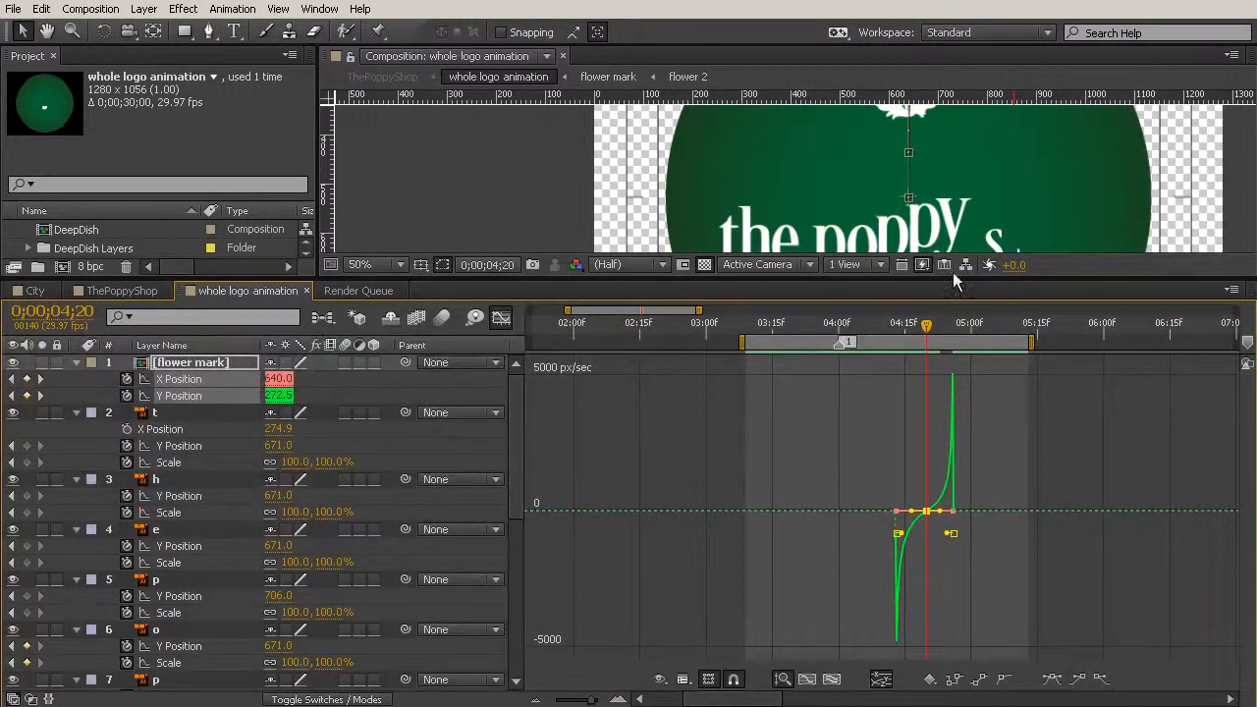
left_click_drag(964, 282, 972, 442)
left_click(892, 485)
key("space")
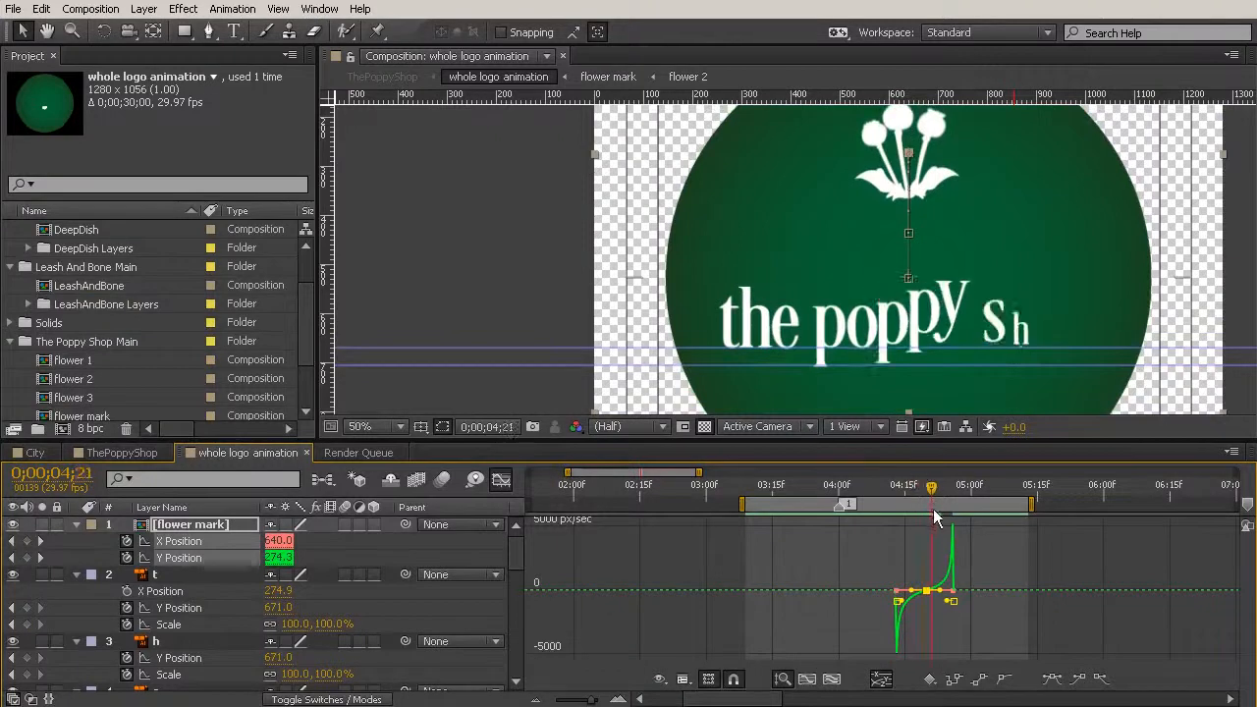
left_click_drag(891, 503, 958, 540)
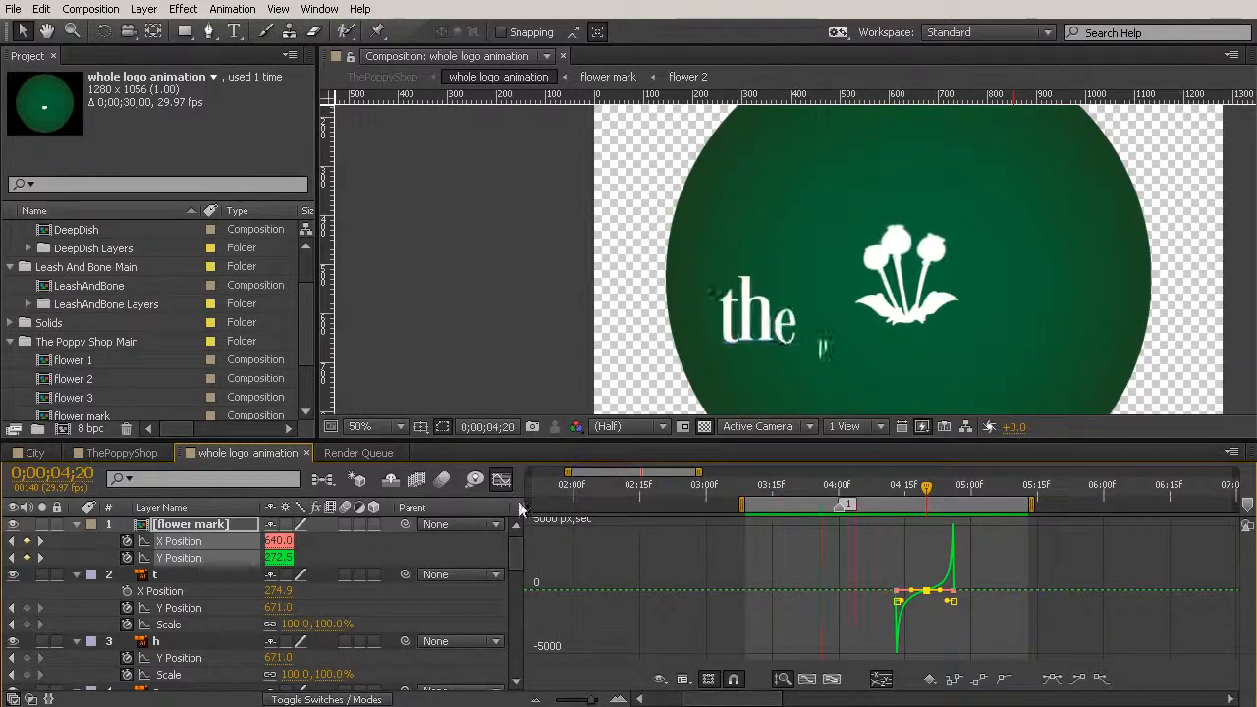
Step: Close the Graph Editor and stretch the flower mark's X and Y Position keyframes proportionally from 0;00;04;13 to about 0;00;05;02
left_click(500, 479)
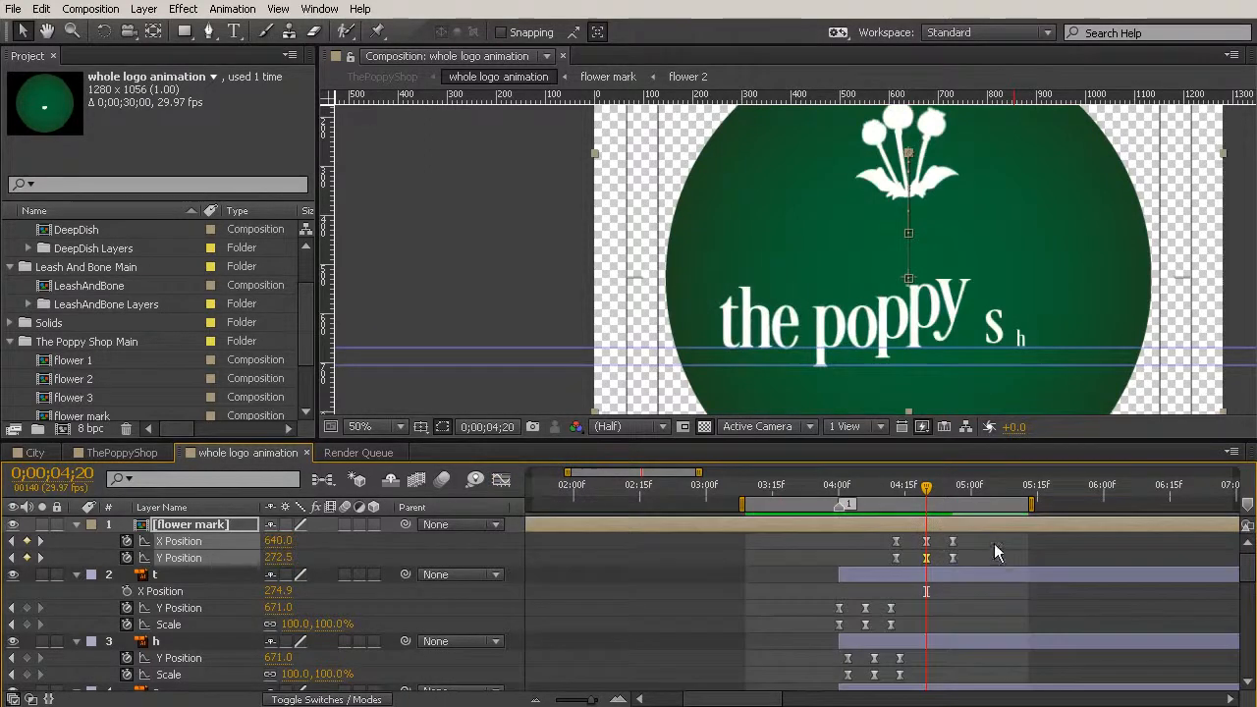
left_click_drag(990, 537, 878, 564)
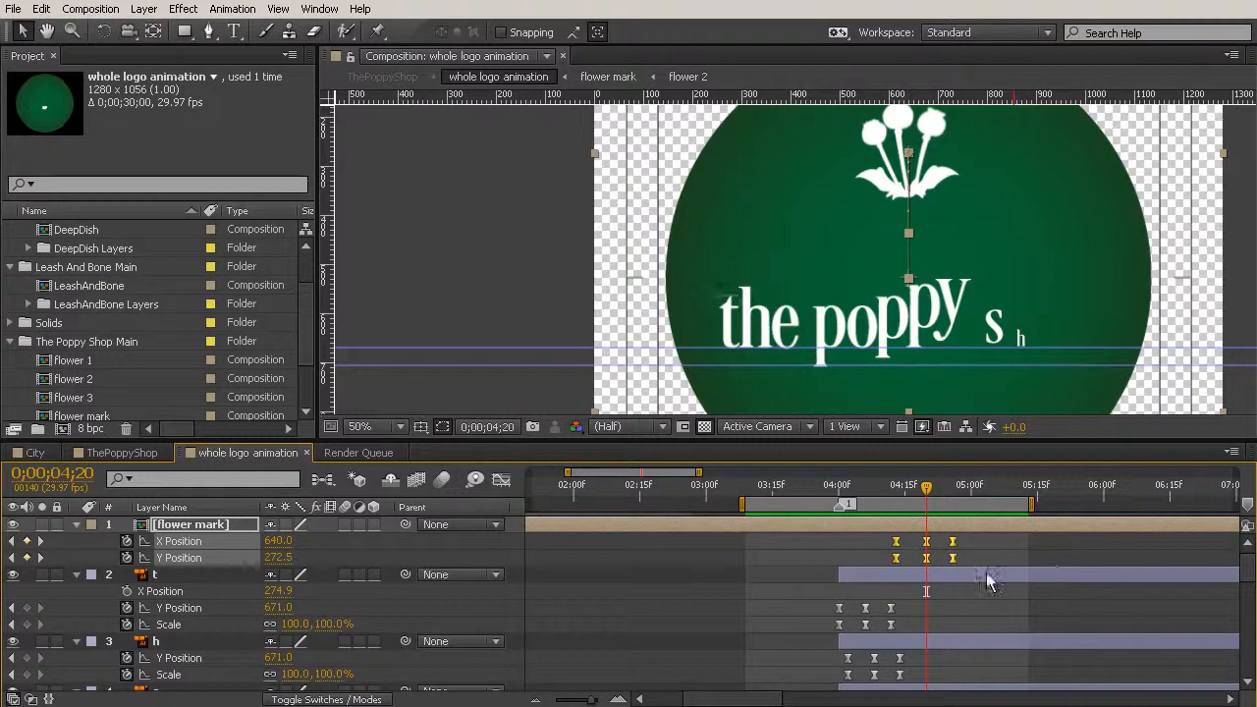
left_click(959, 546)
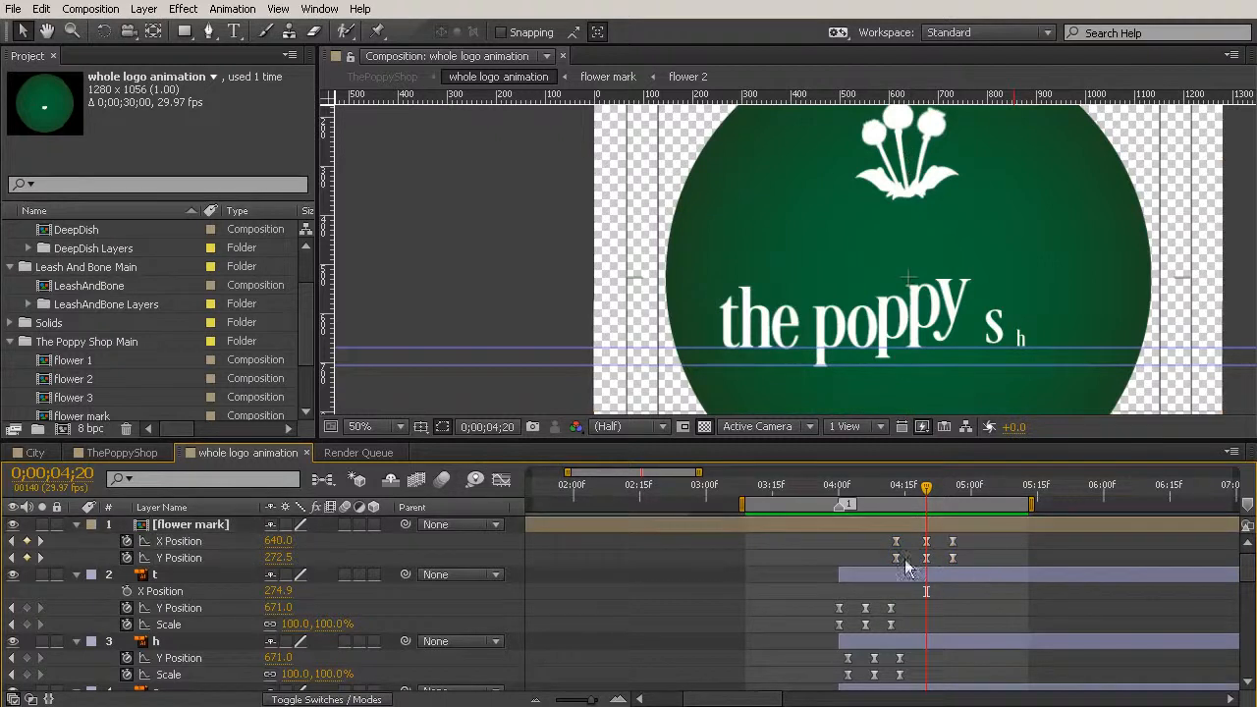
left_click_drag(990, 540, 880, 568)
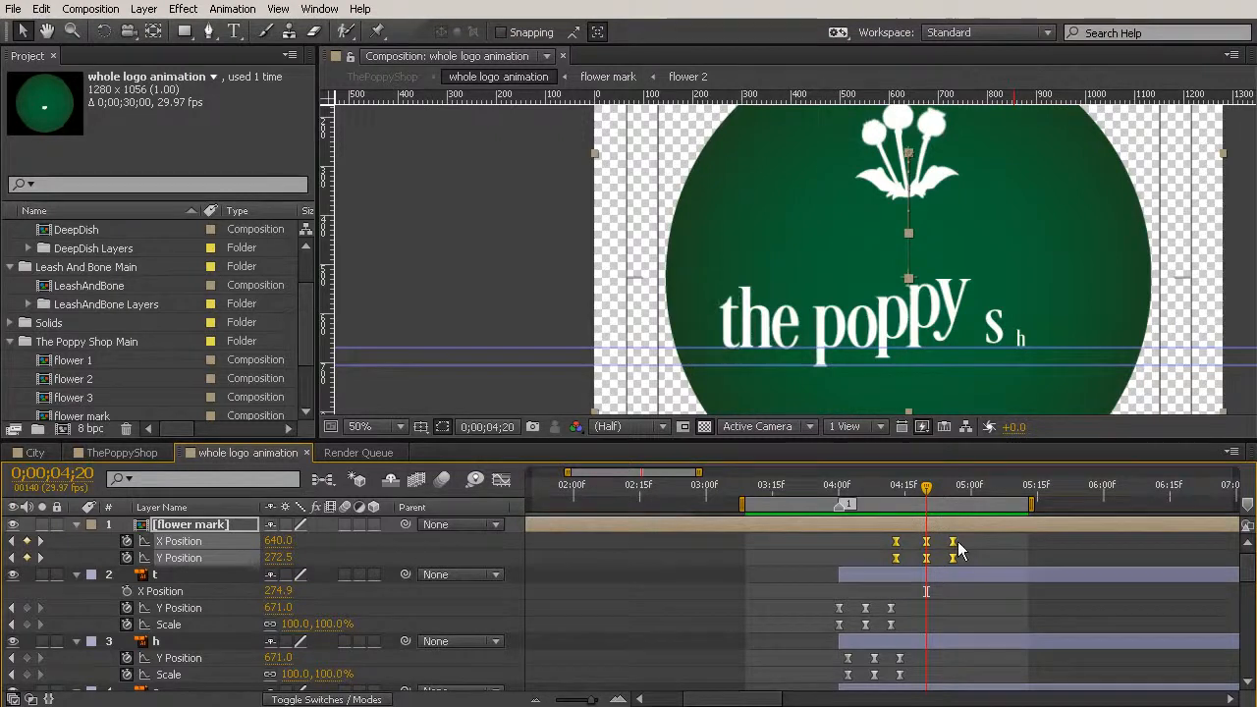
left_click_drag(952, 546, 982, 558)
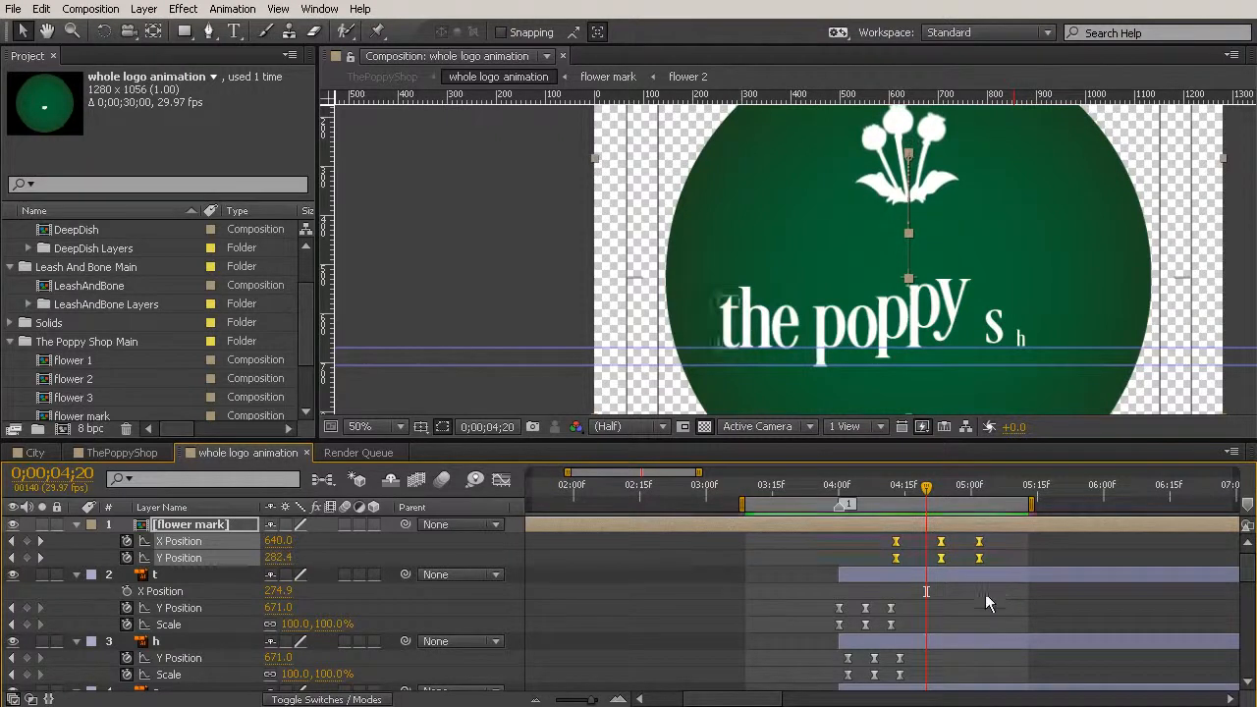
Step: Start the work area at 0;00;04;08 and preview the flower mark's slower jump
left_click_drag(892, 488, 872, 529)
key("KP_0")
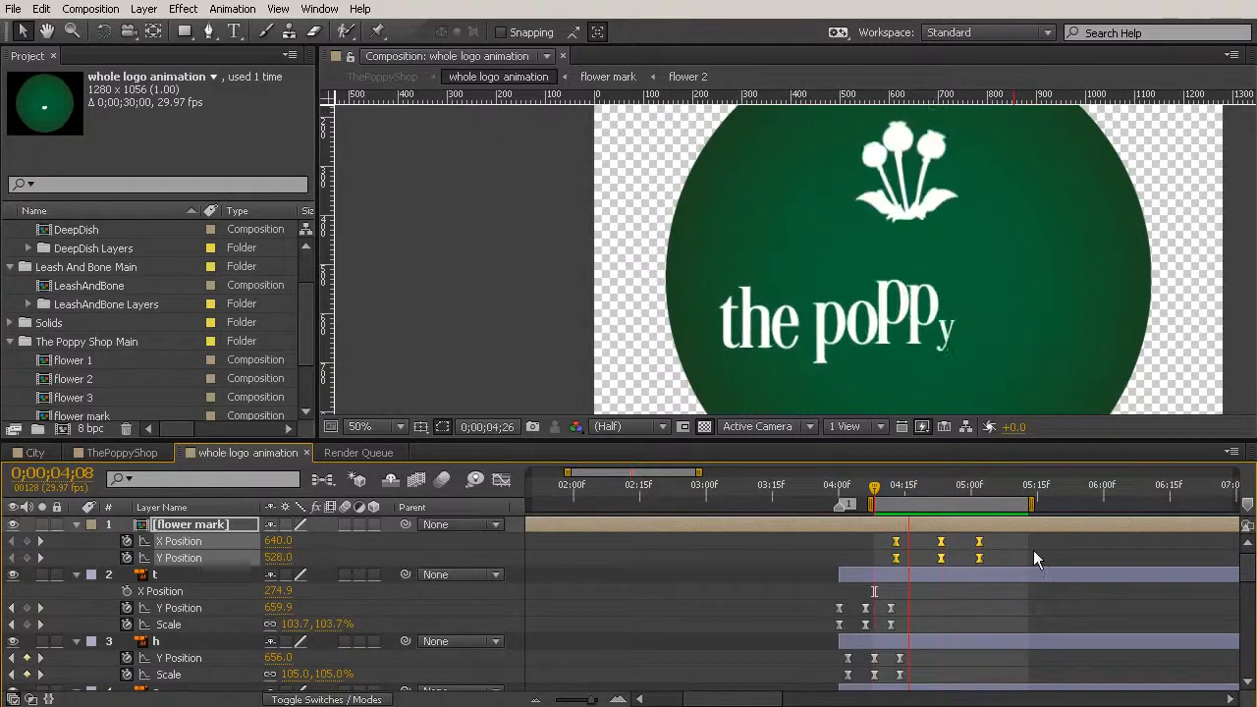
key("space")
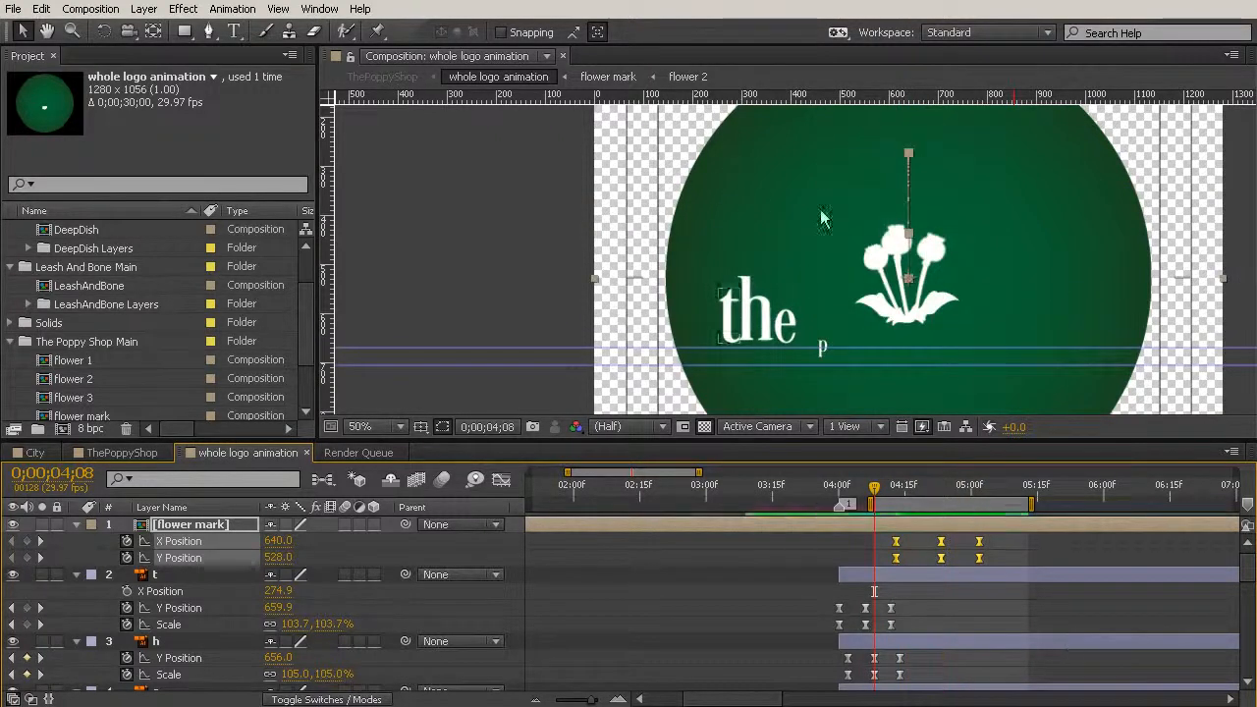